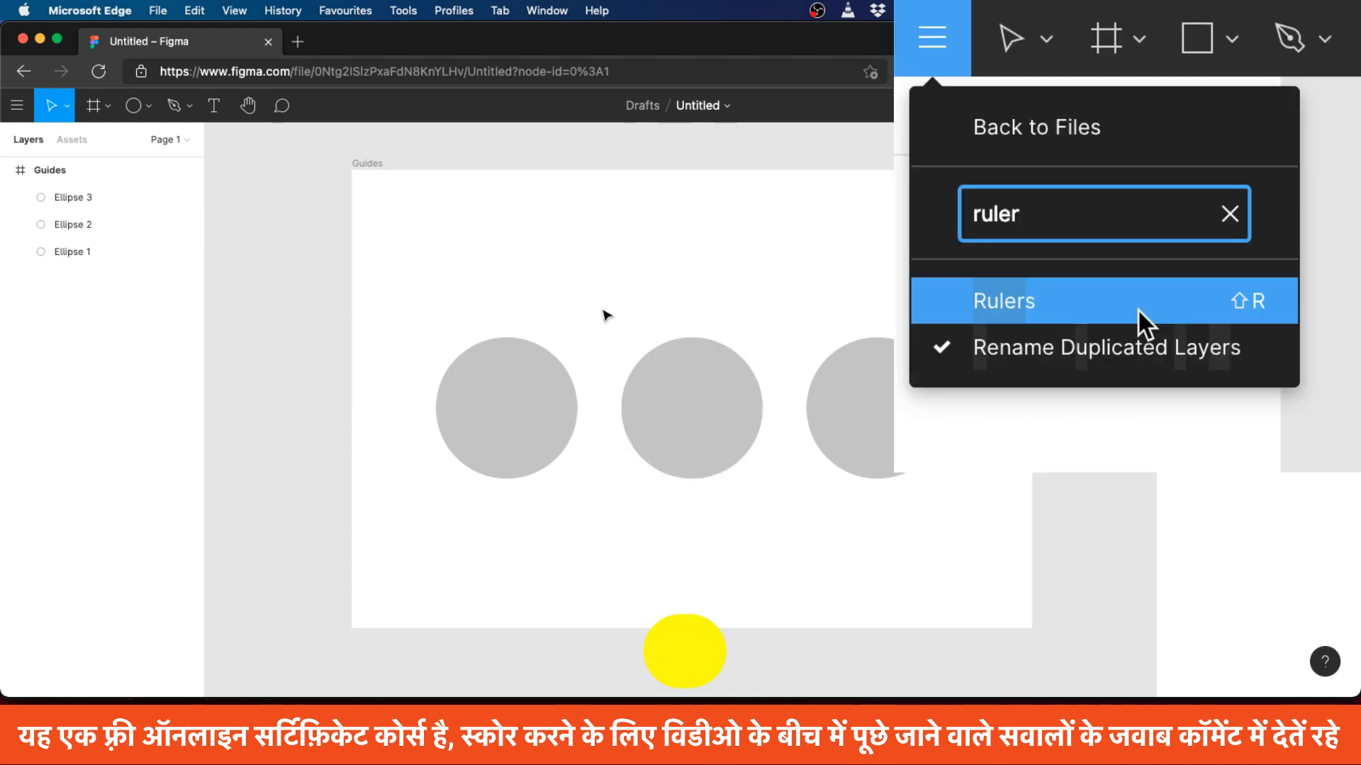
- Toggle the rulers on and off, leaving them shown around the canvas
{"action": "key", "text": "shift+r"}
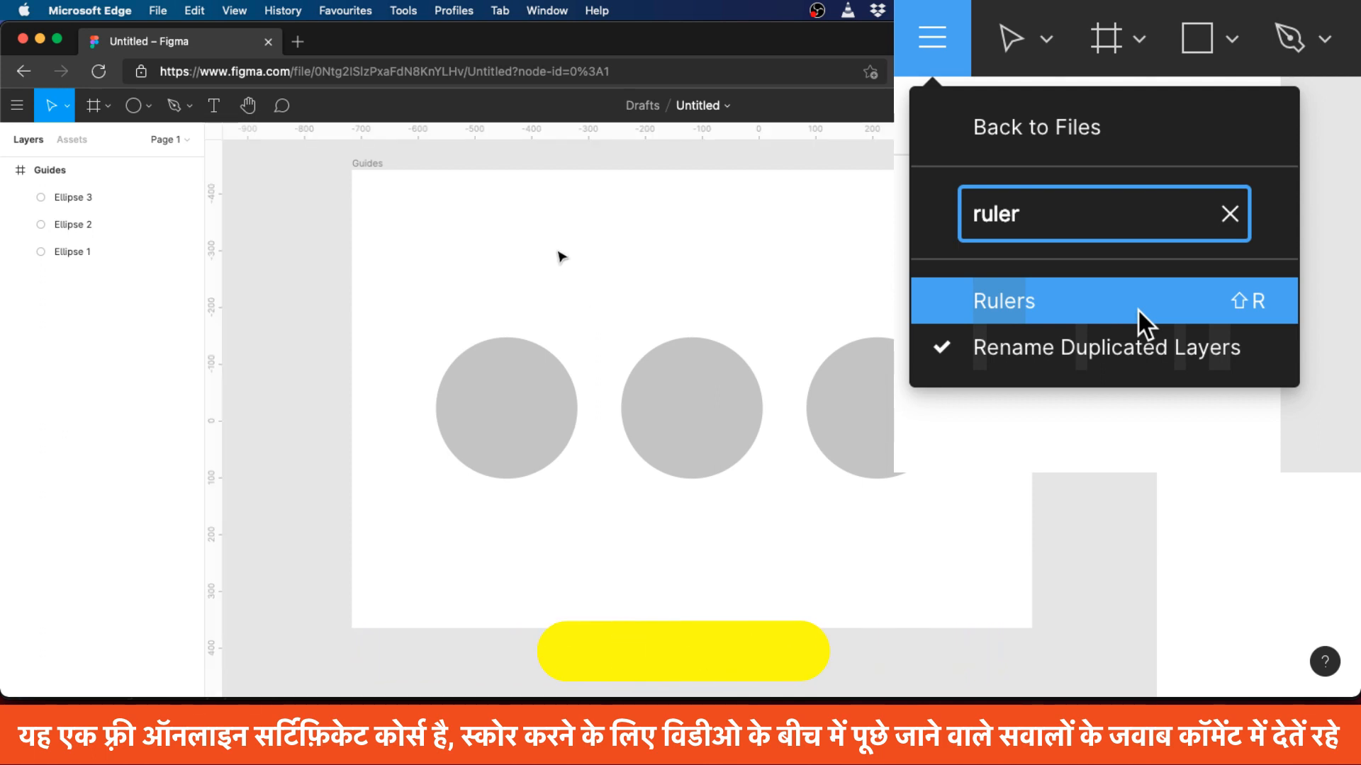
{"action": "key", "text": "shift+r"}
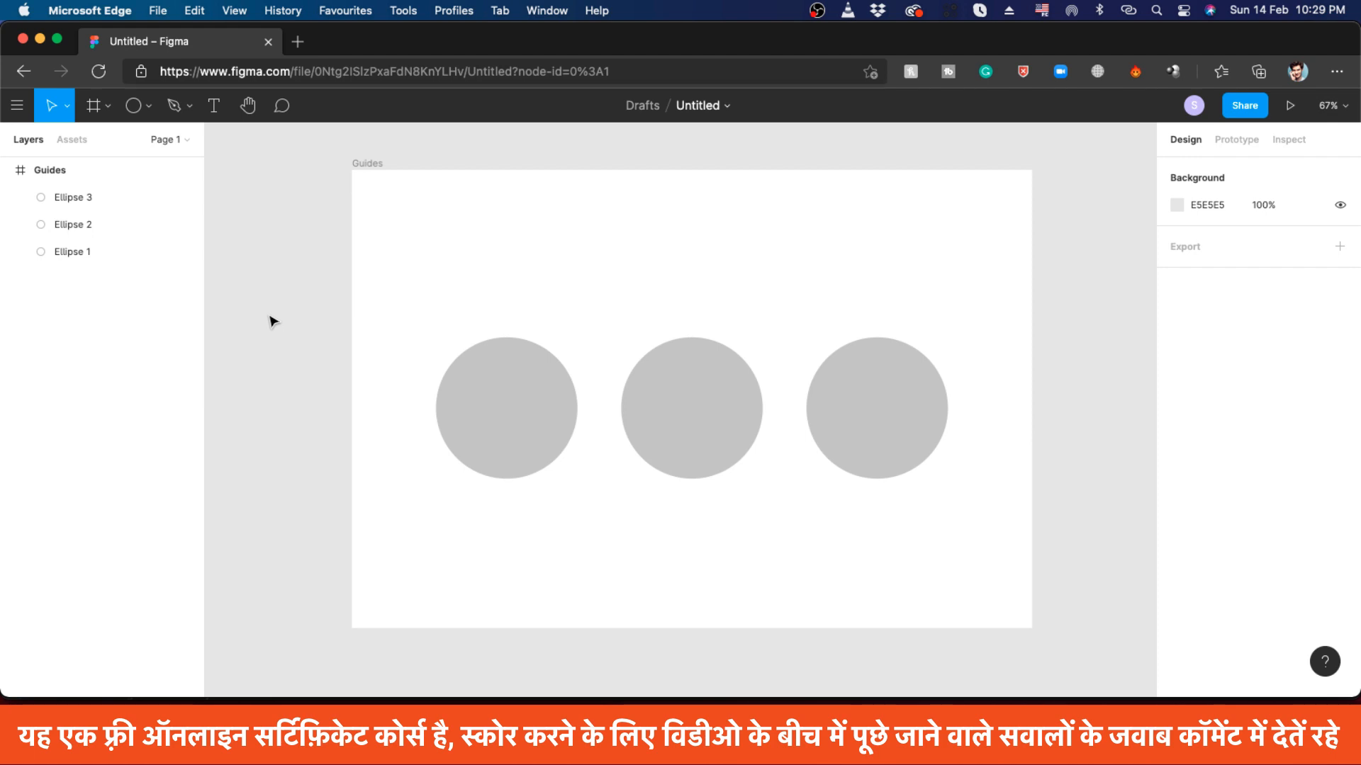
{"action": "key", "text": "shift+r"}
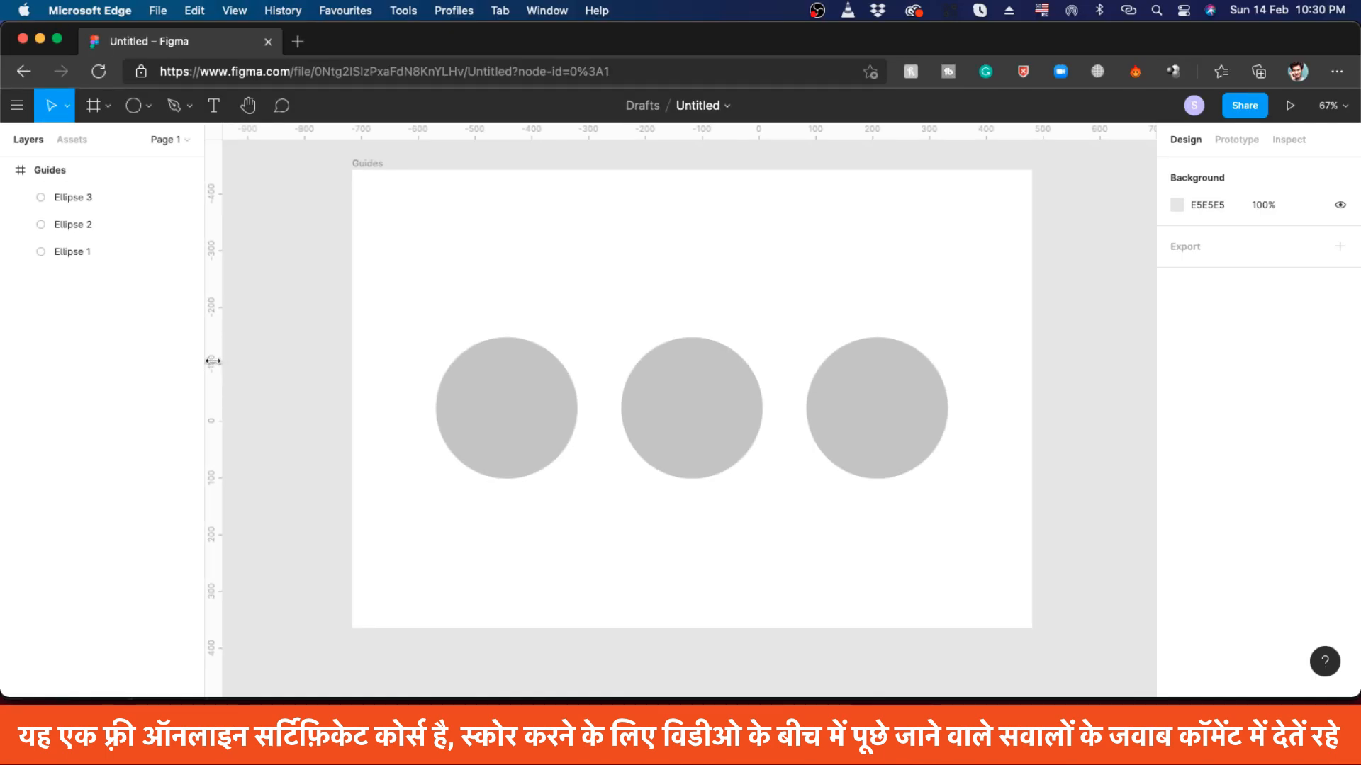
- Pull out a vertical guide and place it inside the Guides frame, between the frame's left edge and the first circle
{"action": "left_click_drag", "start_coordinate": [213, 361], "coordinate": [301, 374]}
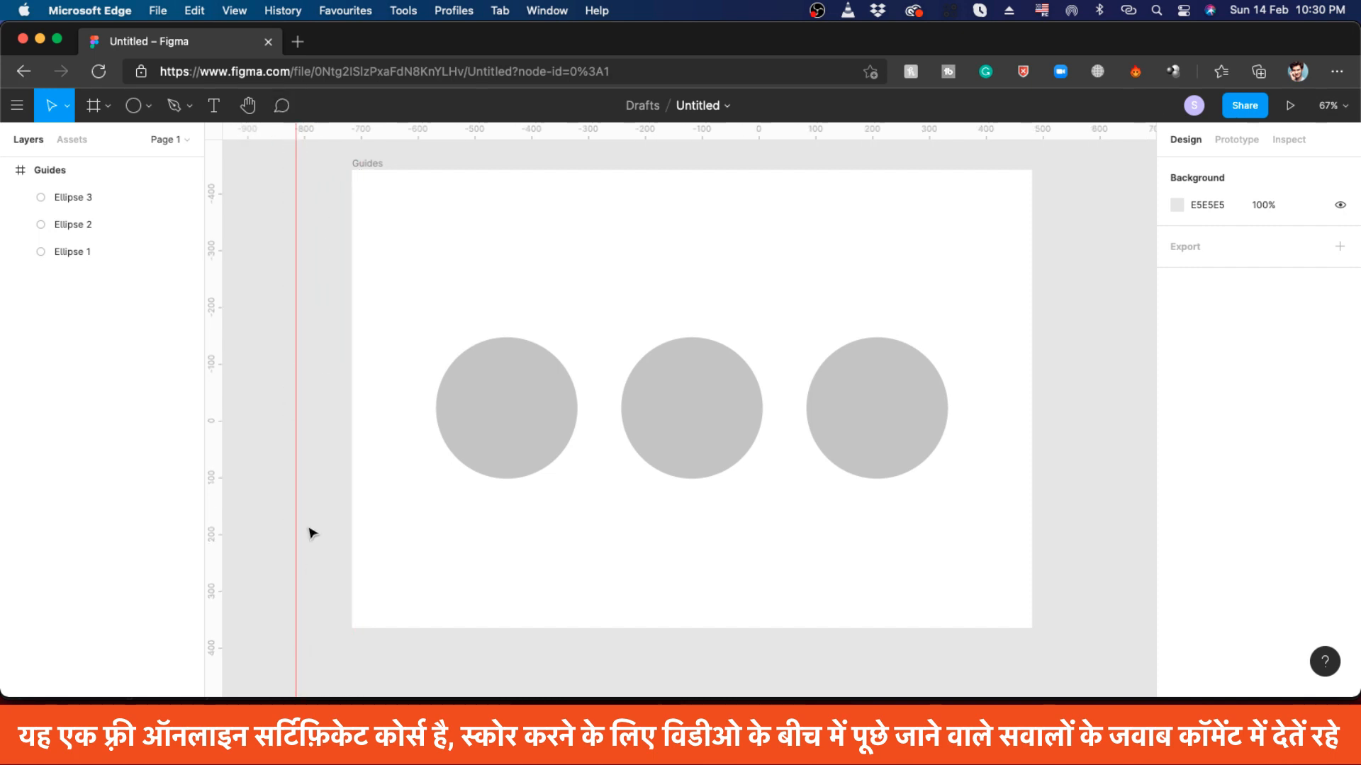
{"action": "left_click_drag", "start_coordinate": [293, 228], "coordinate": [403, 231]}
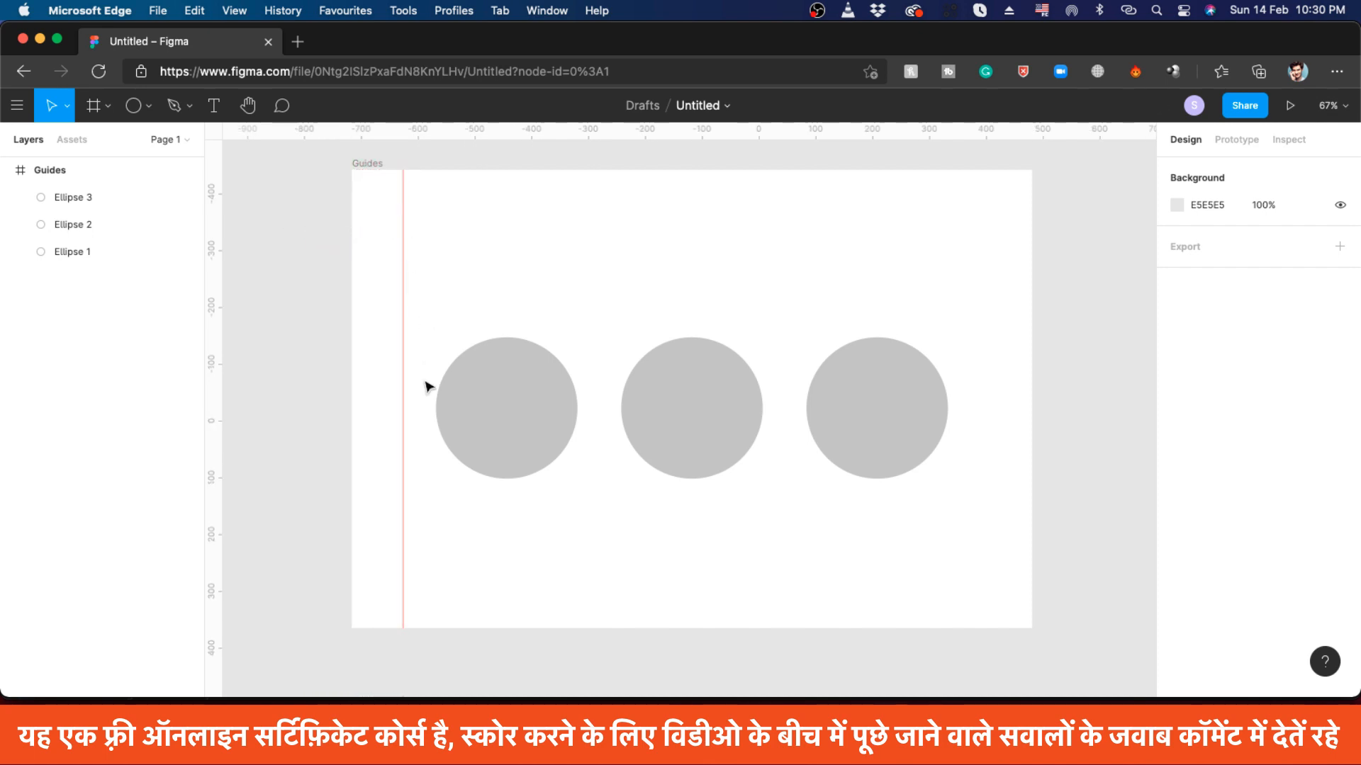
{"action": "scroll", "coordinate": [421, 373], "scroll_direction": "down", "scroll_amount": 5}
{"action": "scroll", "coordinate": [418, 345], "scroll_direction": "up", "scroll_amount": 5}
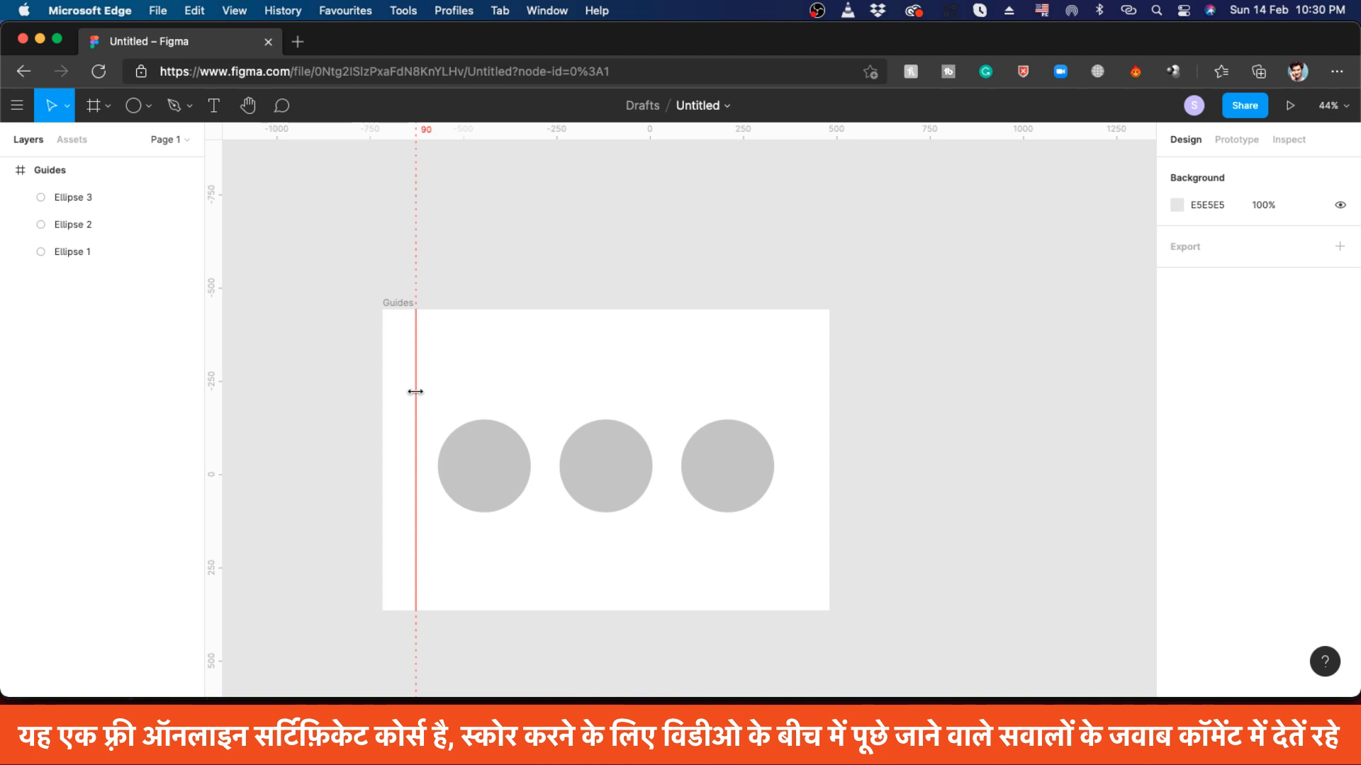
{"action": "mouse_move", "coordinate": [415, 392]}
{"action": "left_mouse_down"}
{"action": "mouse_move", "coordinate": [328, 380]}
{"action": "mouse_move", "coordinate": [409, 395]}
{"action": "left_mouse_up"}
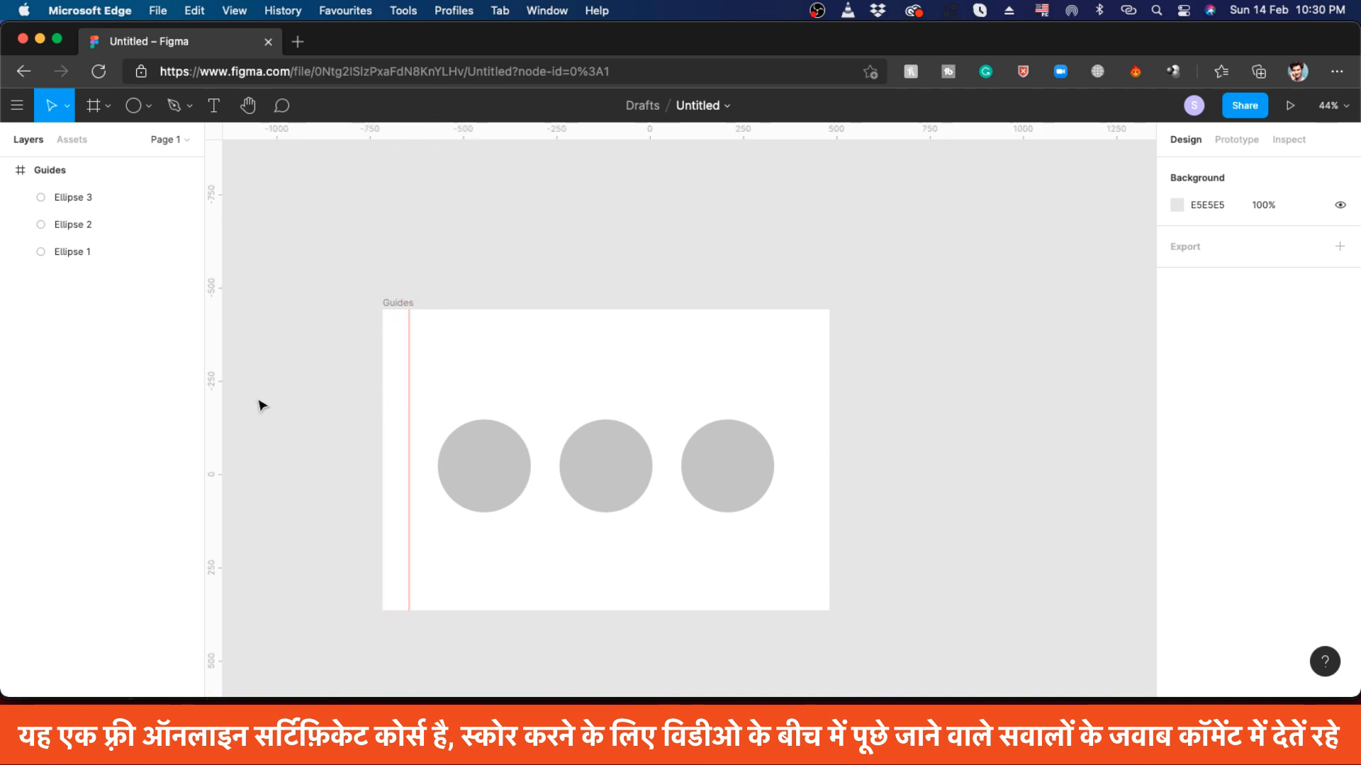
- Add a horizontal guide at 295 along the circles' tops and align the vertical guide with the first circle's left edge
{"action": "left_click_drag", "start_coordinate": [545, 132], "coordinate": [568, 421]}
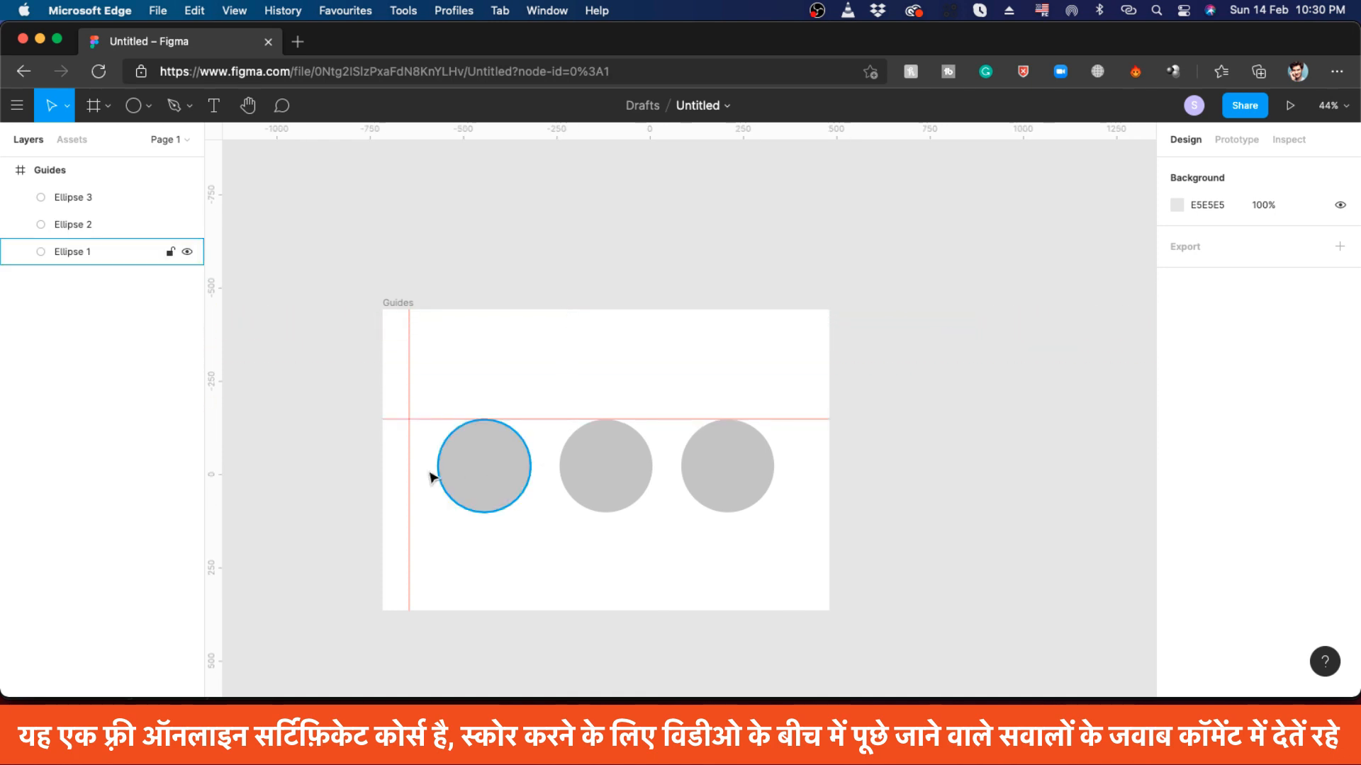
{"action": "left_click_drag", "start_coordinate": [409, 469], "coordinate": [437, 473]}
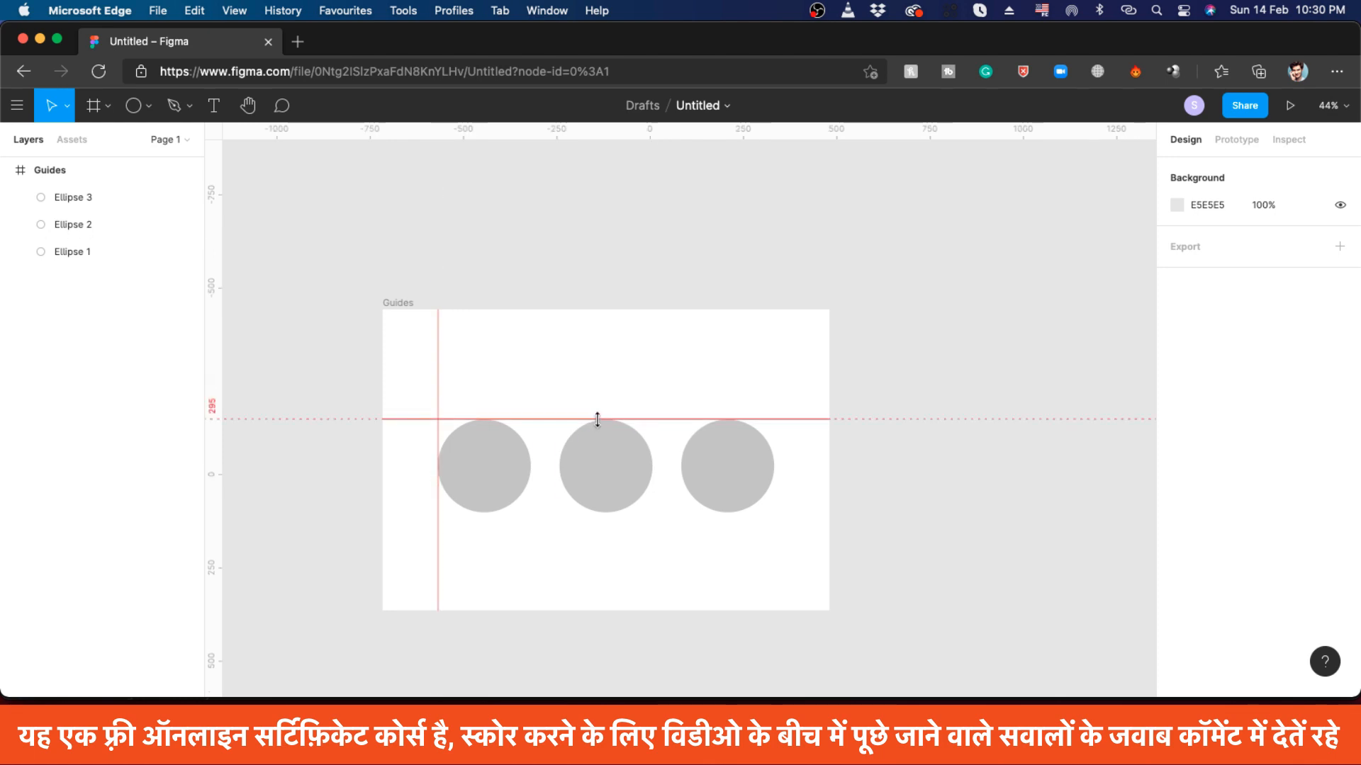
{"action": "mouse_move", "coordinate": [595, 417]}
{"action": "left_mouse_down"}
{"action": "mouse_move", "coordinate": [610, 355]}
{"action": "mouse_move", "coordinate": [613, 418]}
{"action": "left_mouse_up"}
- Move the middle circle down to Y 309 and remove both guides from the frame
{"action": "left_click_drag", "start_coordinate": [621, 482], "coordinate": [621, 488]}
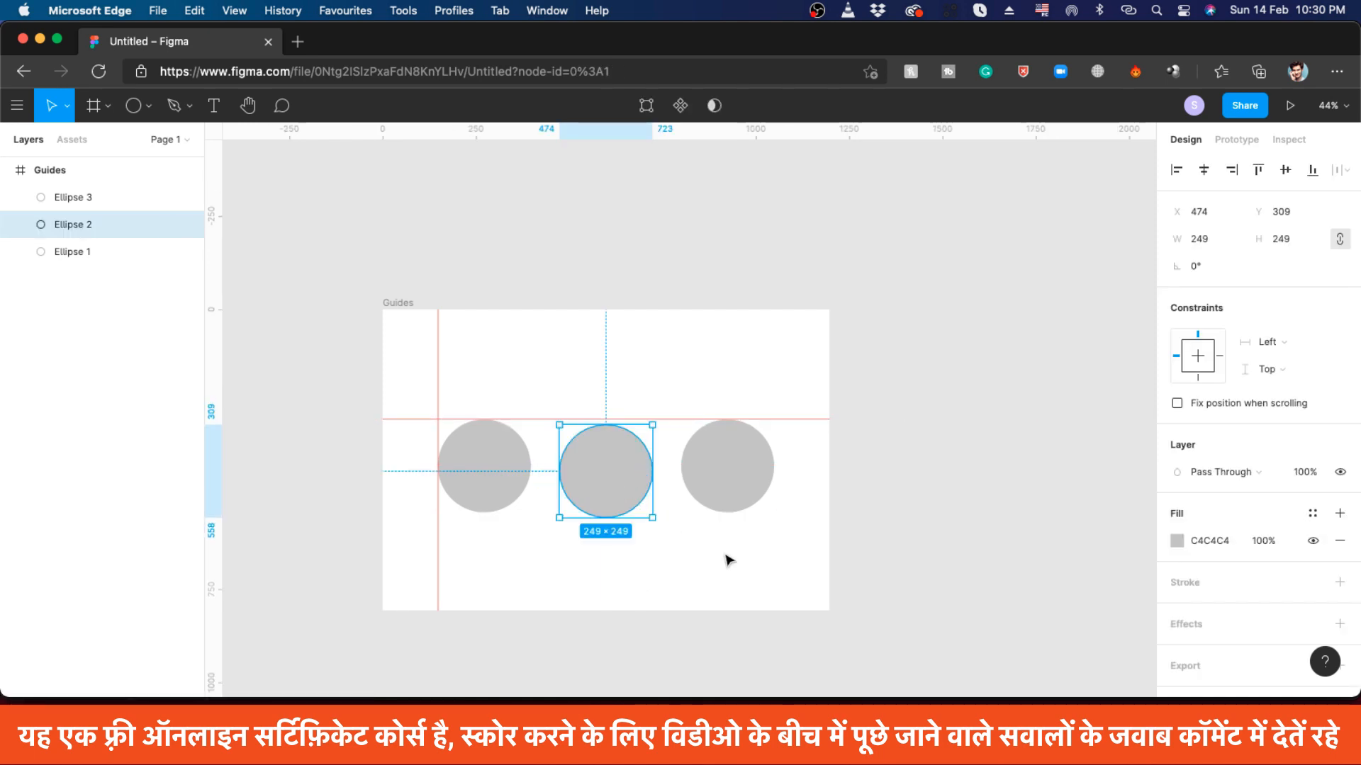
{"action": "left_click", "coordinate": [734, 559]}
{"action": "left_click_drag", "start_coordinate": [633, 418], "coordinate": [633, 131]}
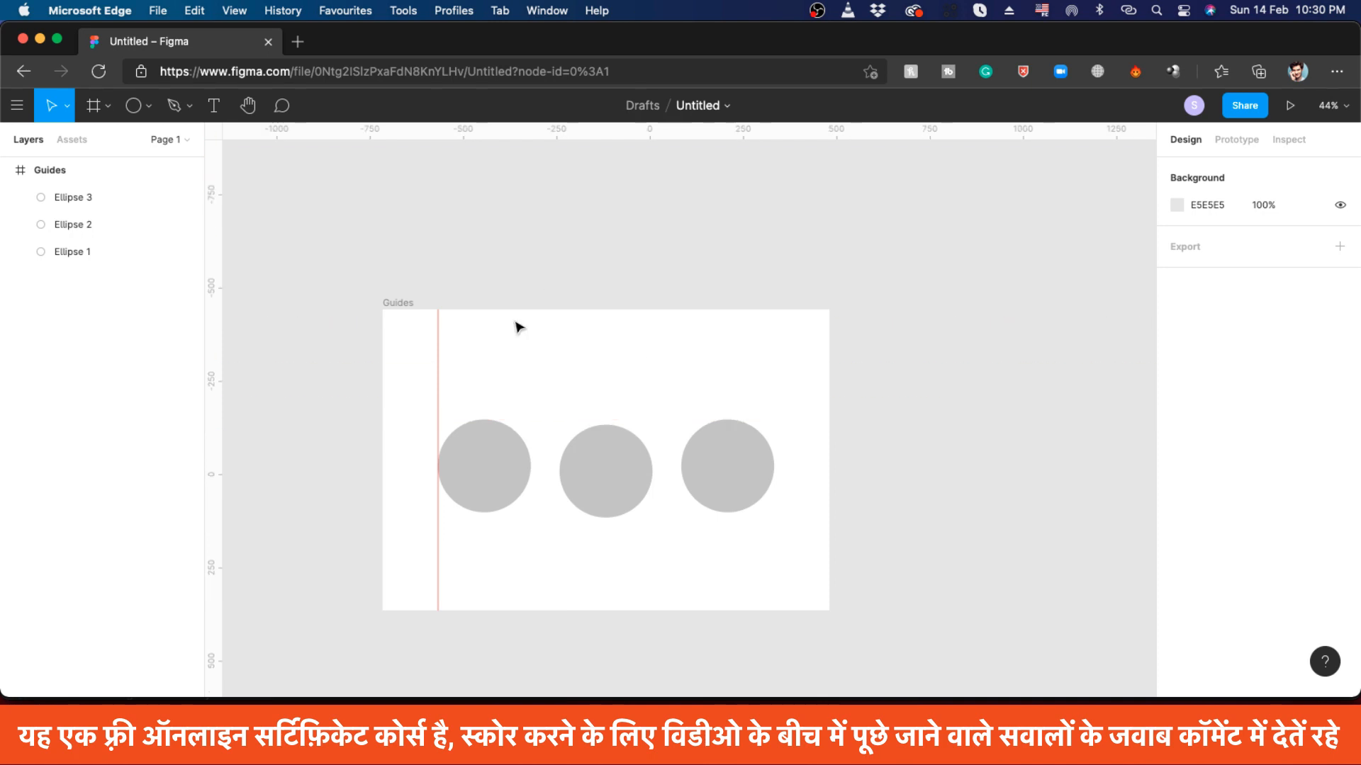
{"action": "left_click_drag", "start_coordinate": [434, 337], "coordinate": [213, 338]}
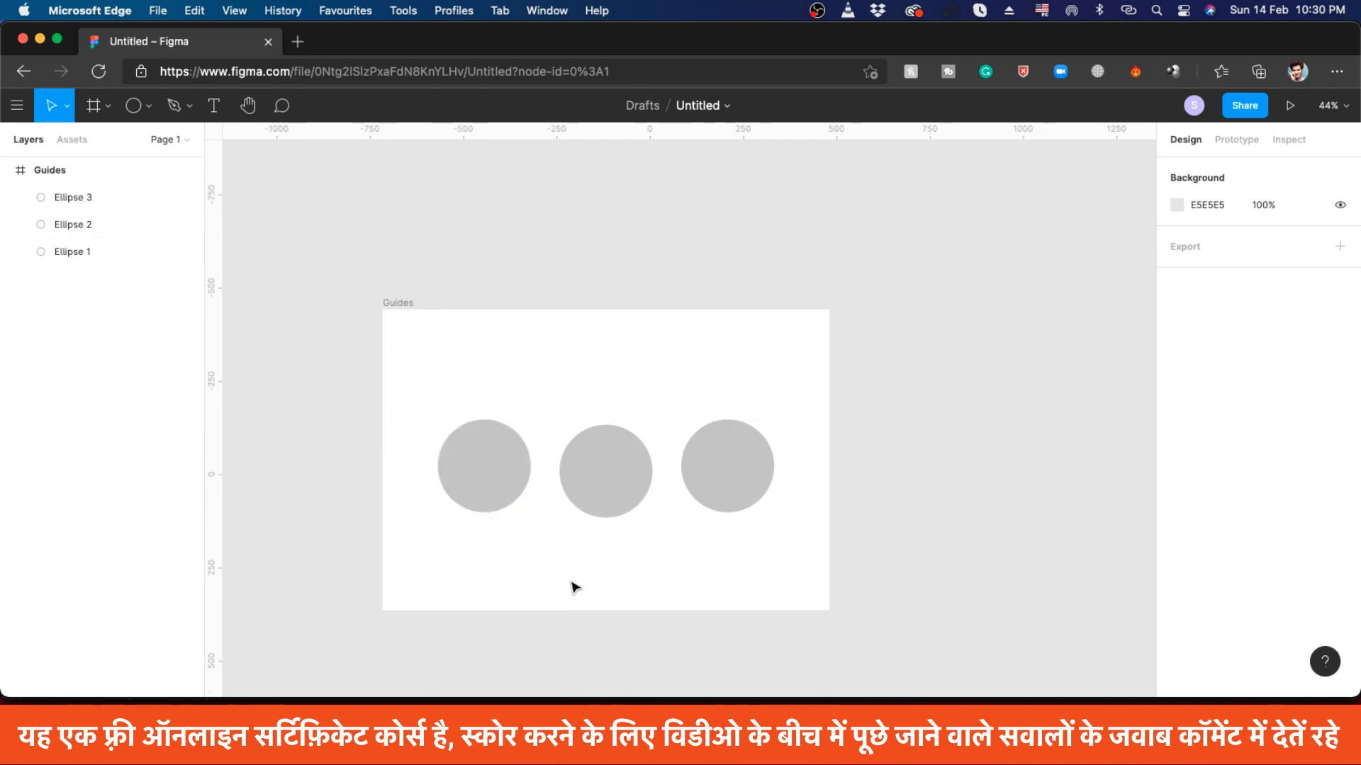
- Nudge the middle circle up to Y 304 and deselect it
{"action": "left_click", "coordinate": [610, 501]}
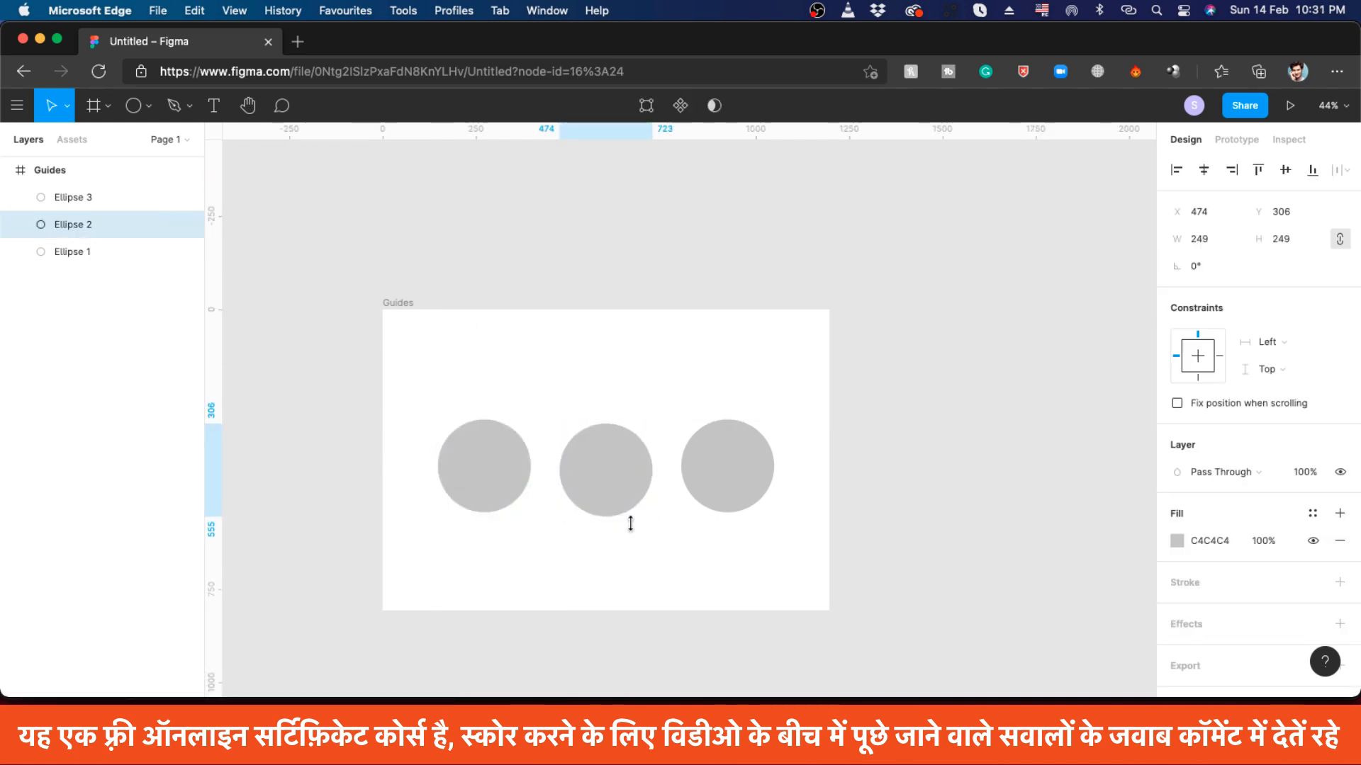
{"action": "key", "text": "Up"}
{"action": "key", "text": "Up"}
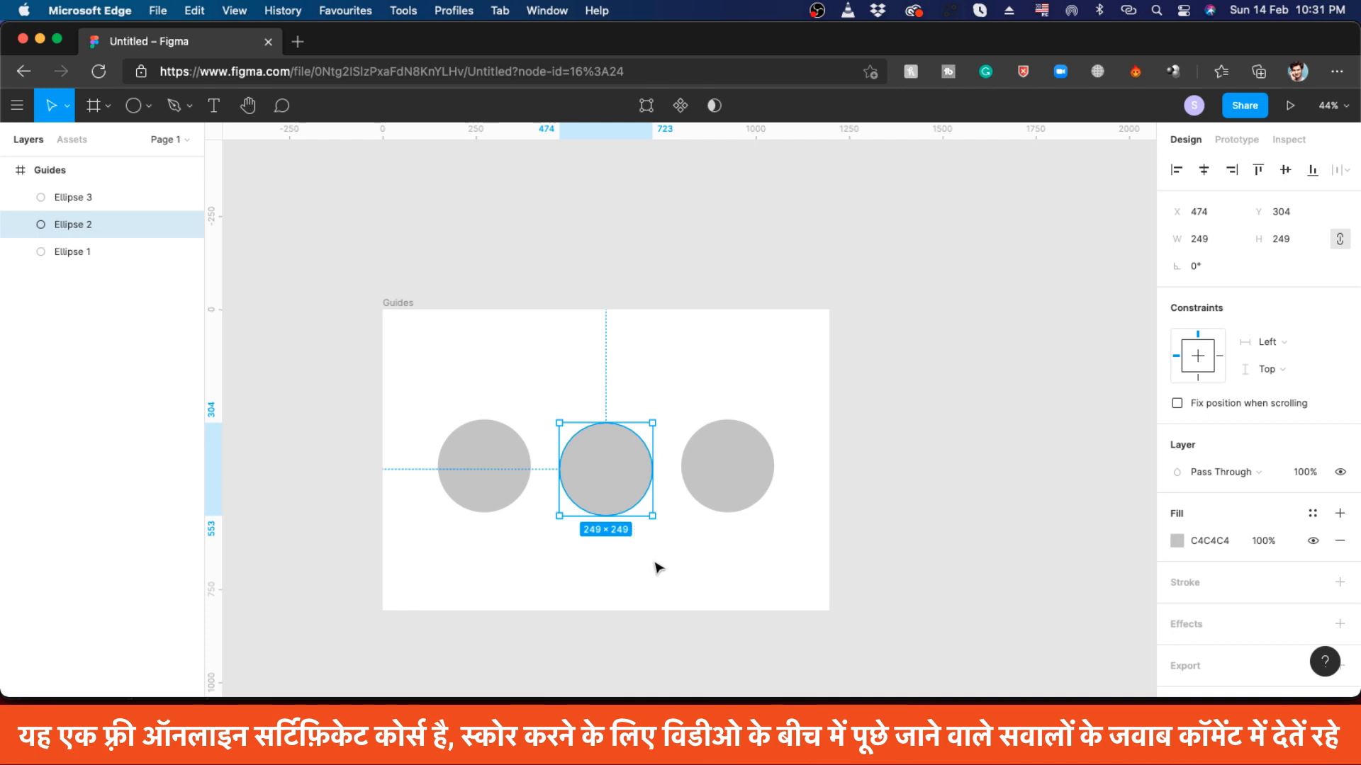
{"action": "left_click", "coordinate": [680, 569]}
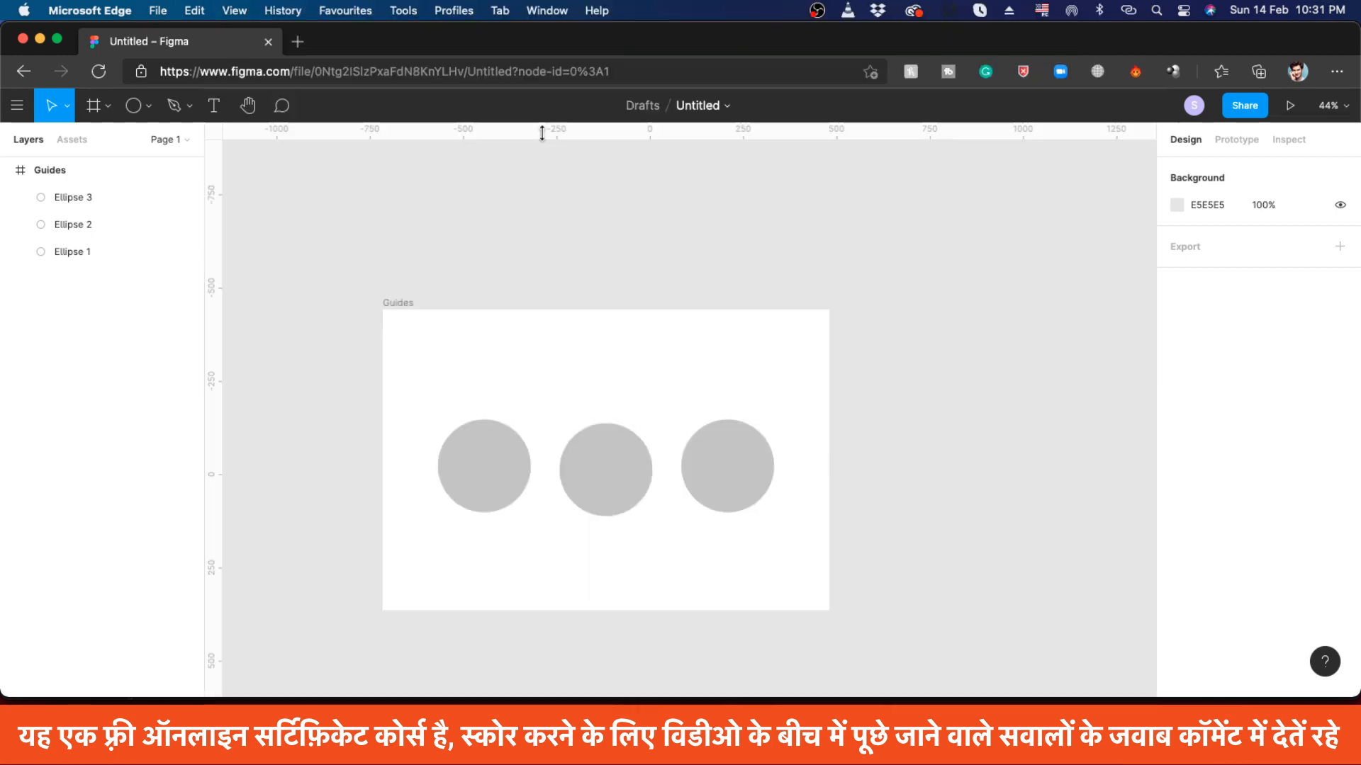
- Add a horizontal guide at 295 along the outer circles' tops and align the middle circle to it at Y 295
{"action": "left_click_drag", "start_coordinate": [544, 134], "coordinate": [558, 419]}
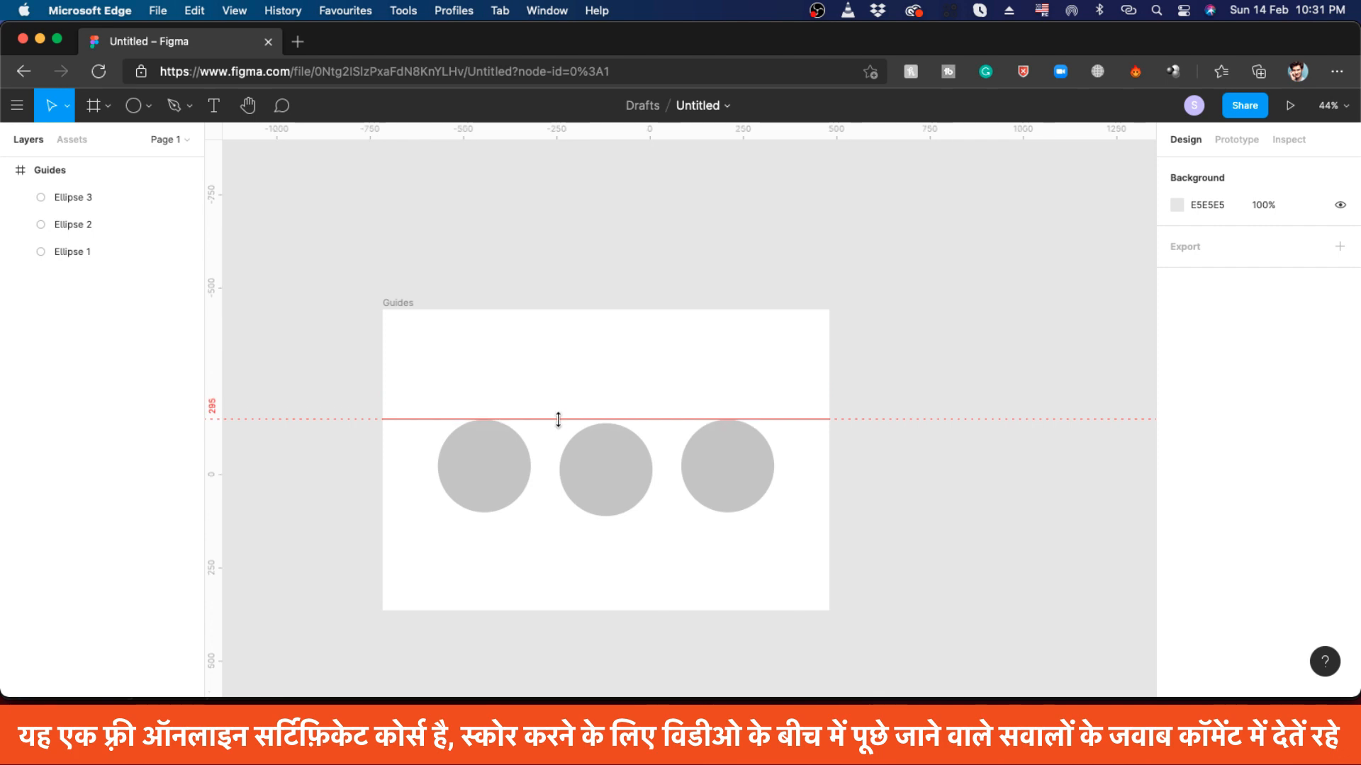
{"action": "left_click", "coordinate": [561, 483]}
{"action": "left_click", "coordinate": [603, 469]}
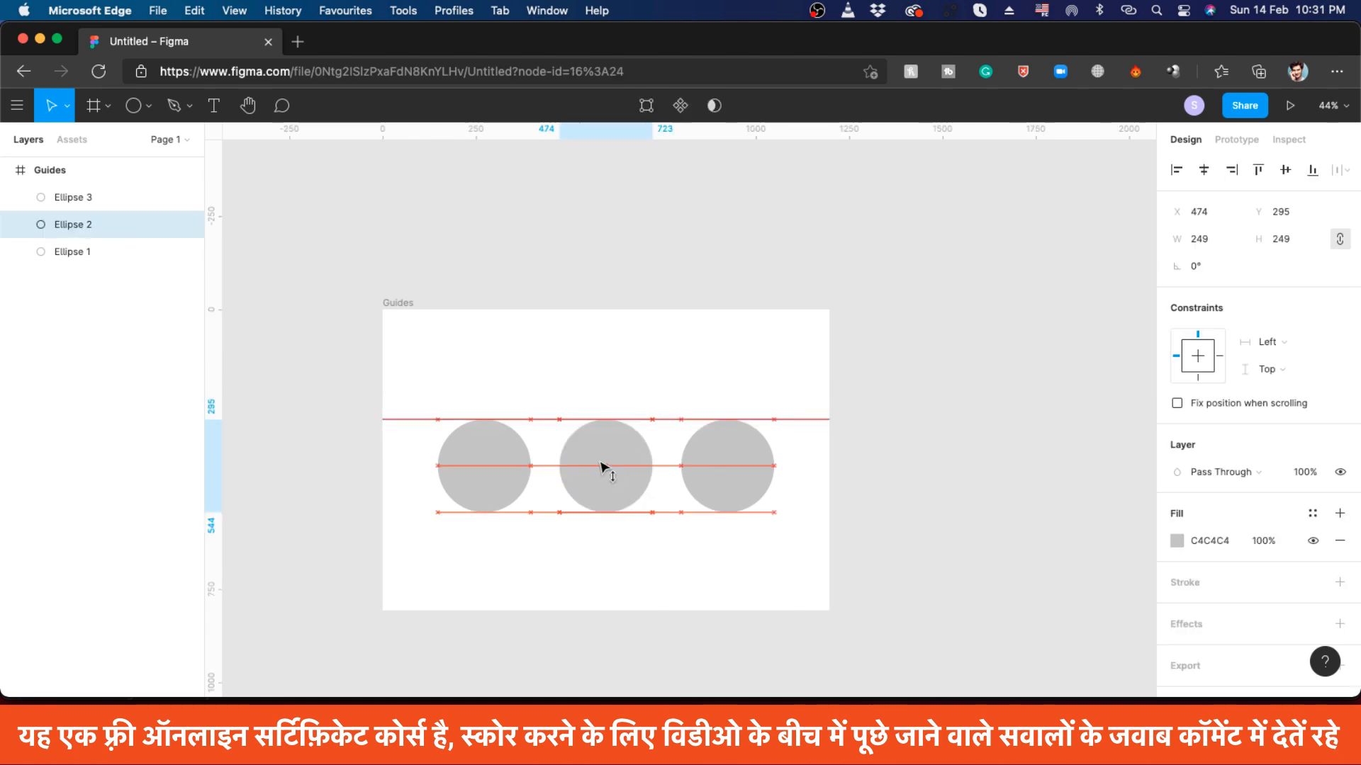
{"action": "left_click", "coordinate": [642, 559]}
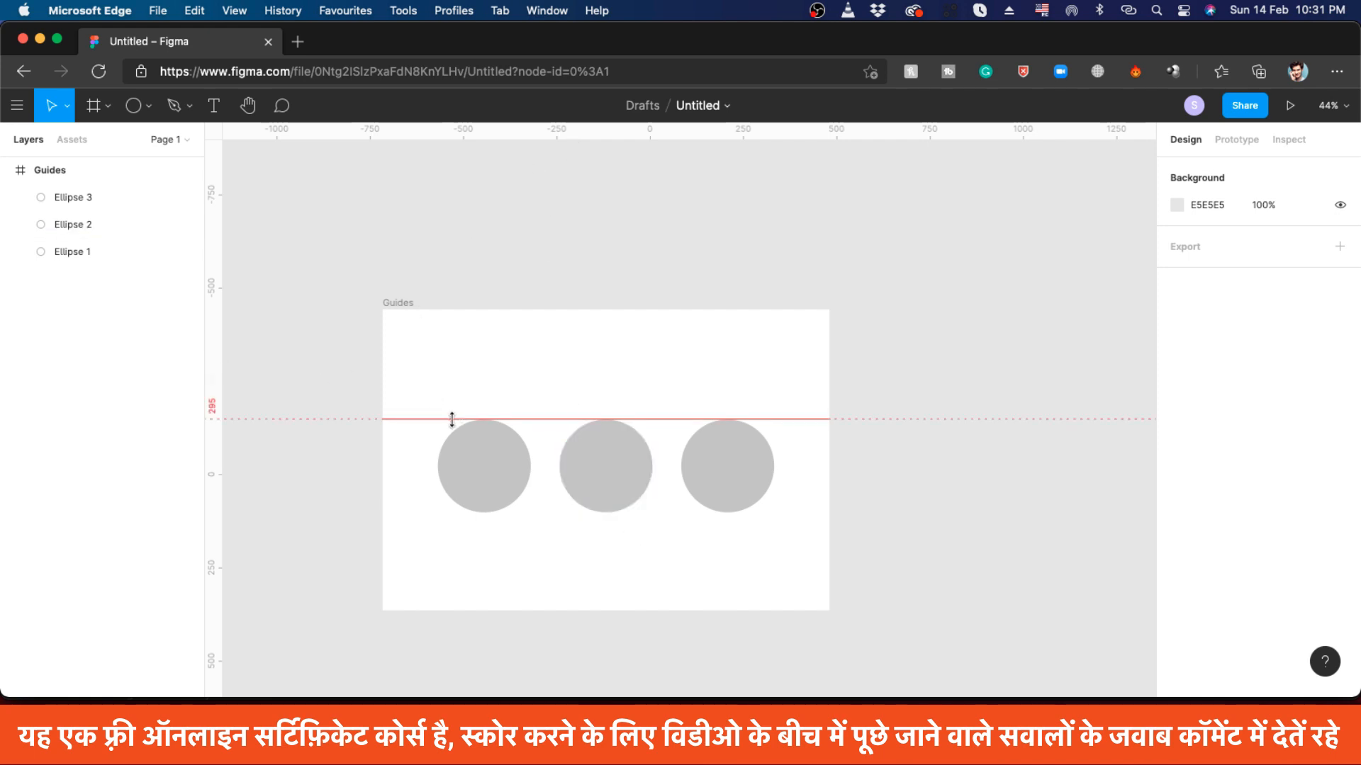
- Remove the horizontal guide running along the circles' tops
{"action": "left_click_drag", "start_coordinate": [452, 416], "coordinate": [482, 145]}
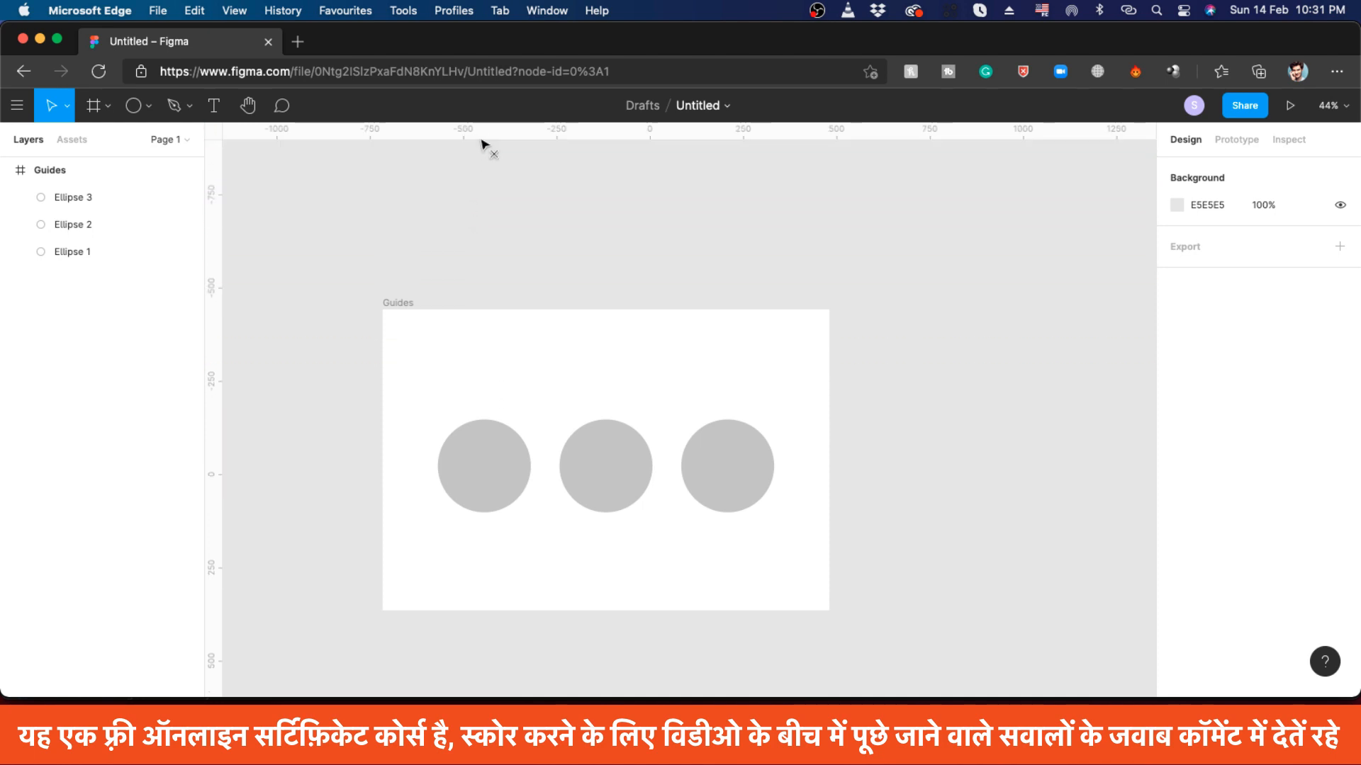
{"action": "left_click_drag", "start_coordinate": [213, 340], "coordinate": [99, 352]}
{"action": "left_click_drag", "start_coordinate": [214, 369], "coordinate": [407, 413]}
{"action": "left_click_drag", "start_coordinate": [501, 127], "coordinate": [603, 131]}
{"action": "left_click_drag", "start_coordinate": [215, 371], "coordinate": [3, 385]}
- Add a horizontal guide at about 159 above the circles, then select and delete it
{"action": "left_click_drag", "start_coordinate": [660, 132], "coordinate": [665, 368]}
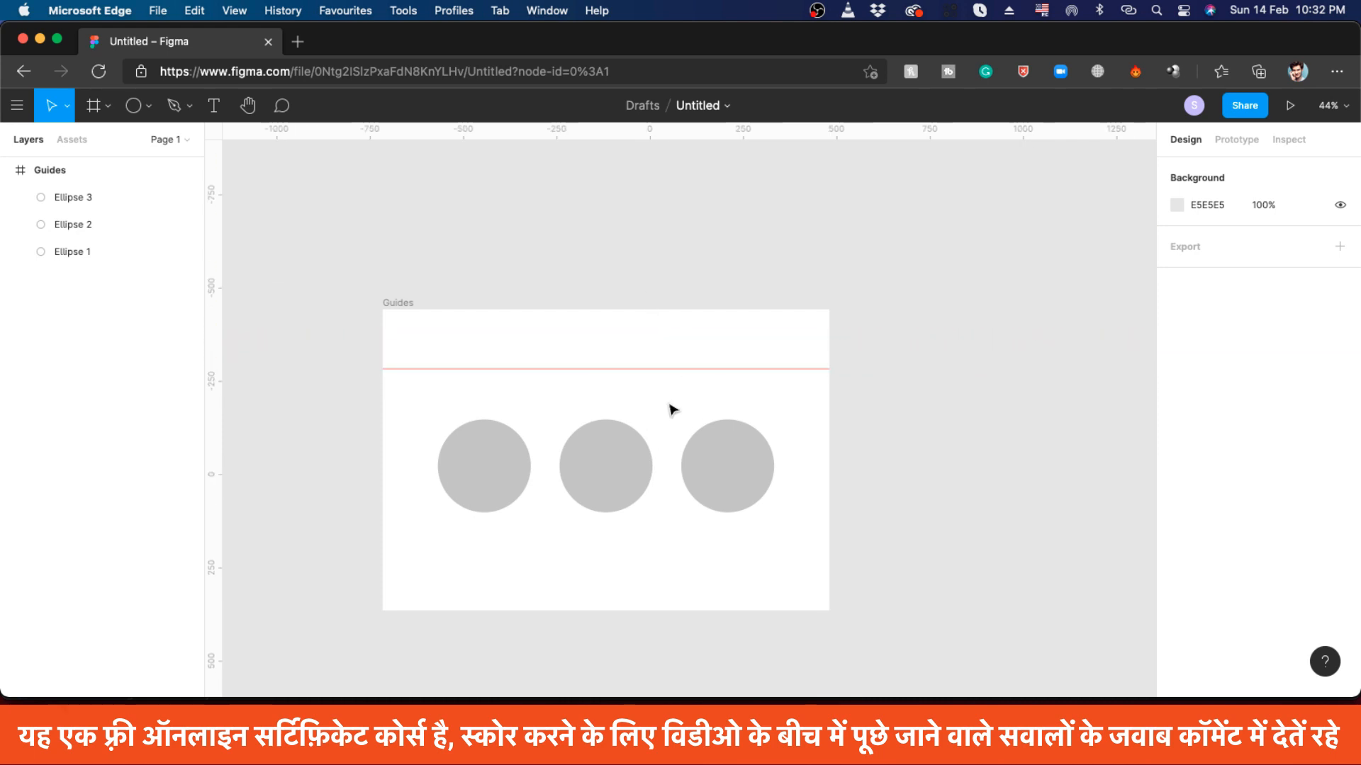
{"action": "left_click", "coordinate": [675, 367]}
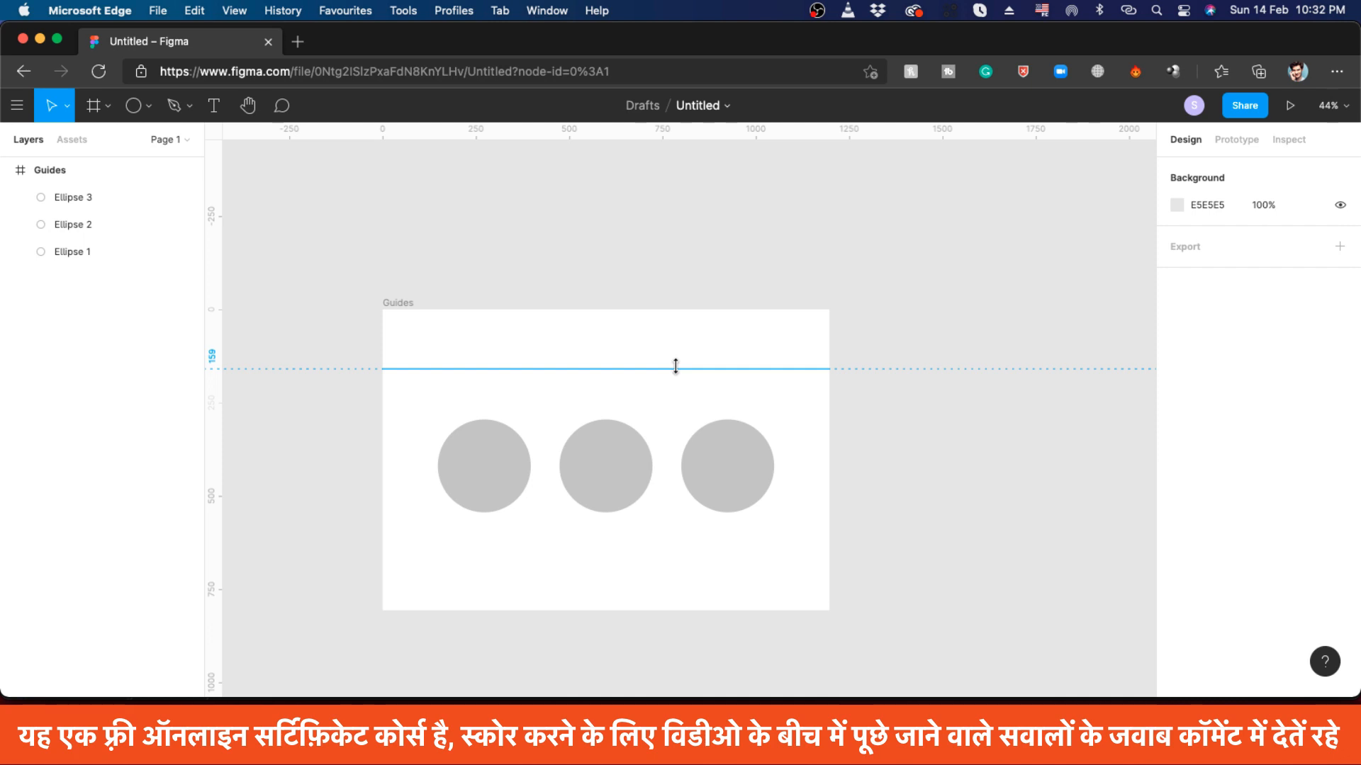
{"action": "key", "text": "Delete"}
{"action": "left_click", "coordinate": [958, 398]}
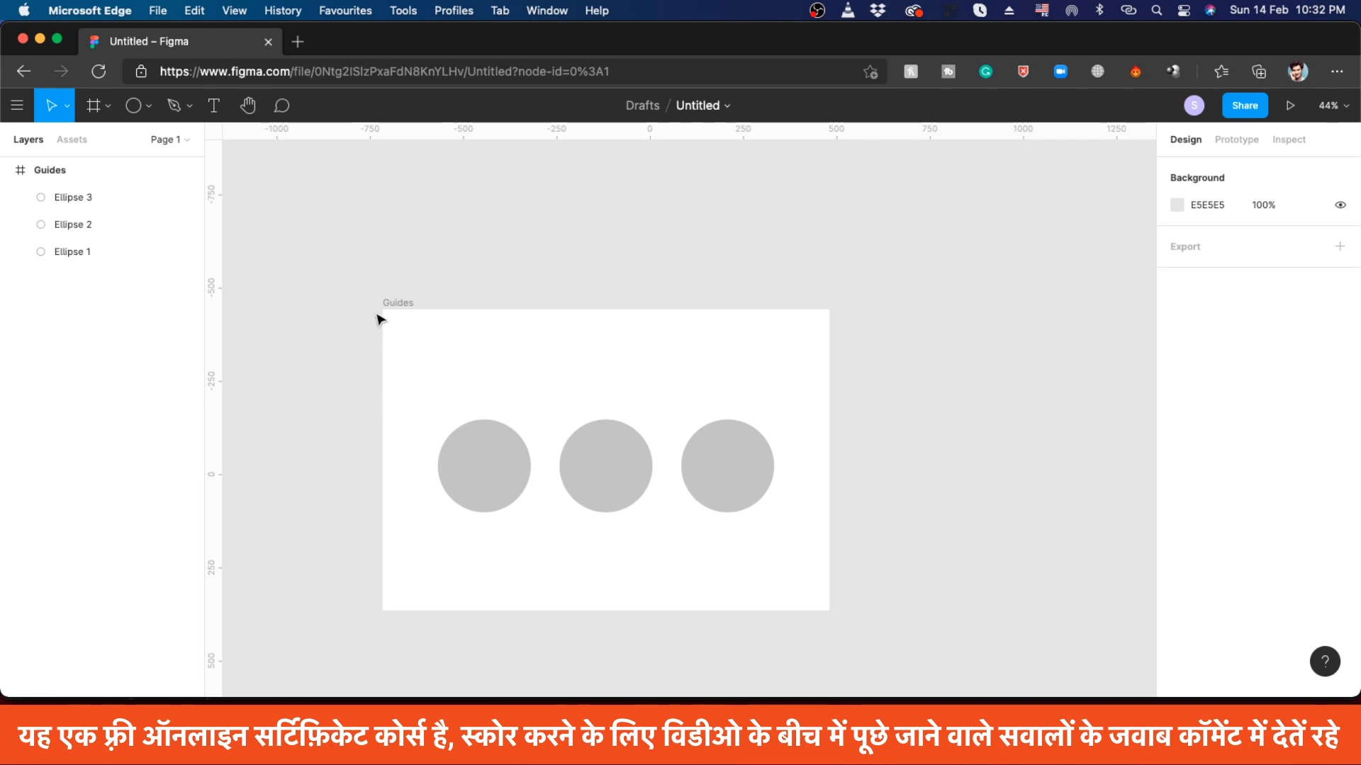
- Select the Guides frame and place a vertical guide at 148, flush with the first circle's left edge
{"action": "left_click", "coordinate": [402, 303]}
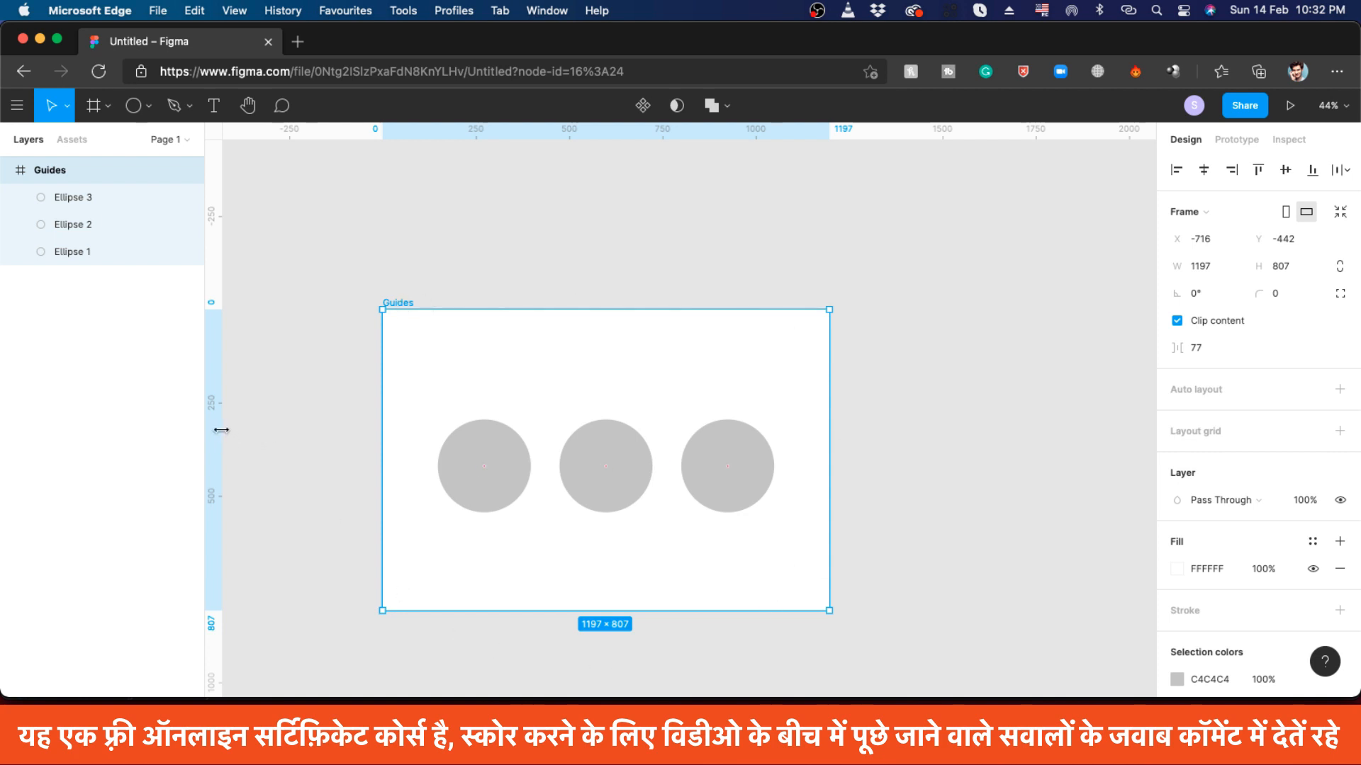
{"action": "left_click_drag", "start_coordinate": [221, 430], "coordinate": [357, 457]}
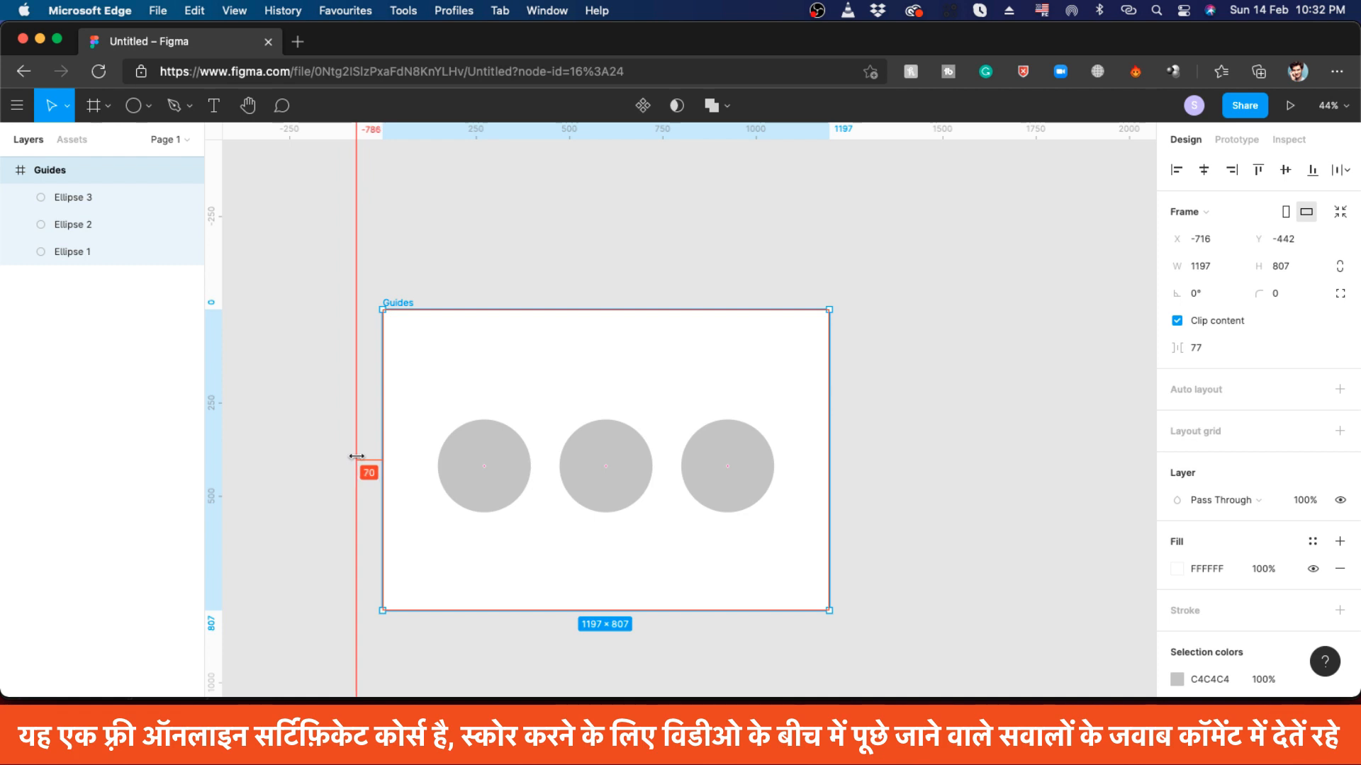
{"action": "left_click_drag", "start_coordinate": [357, 456], "coordinate": [434, 460]}
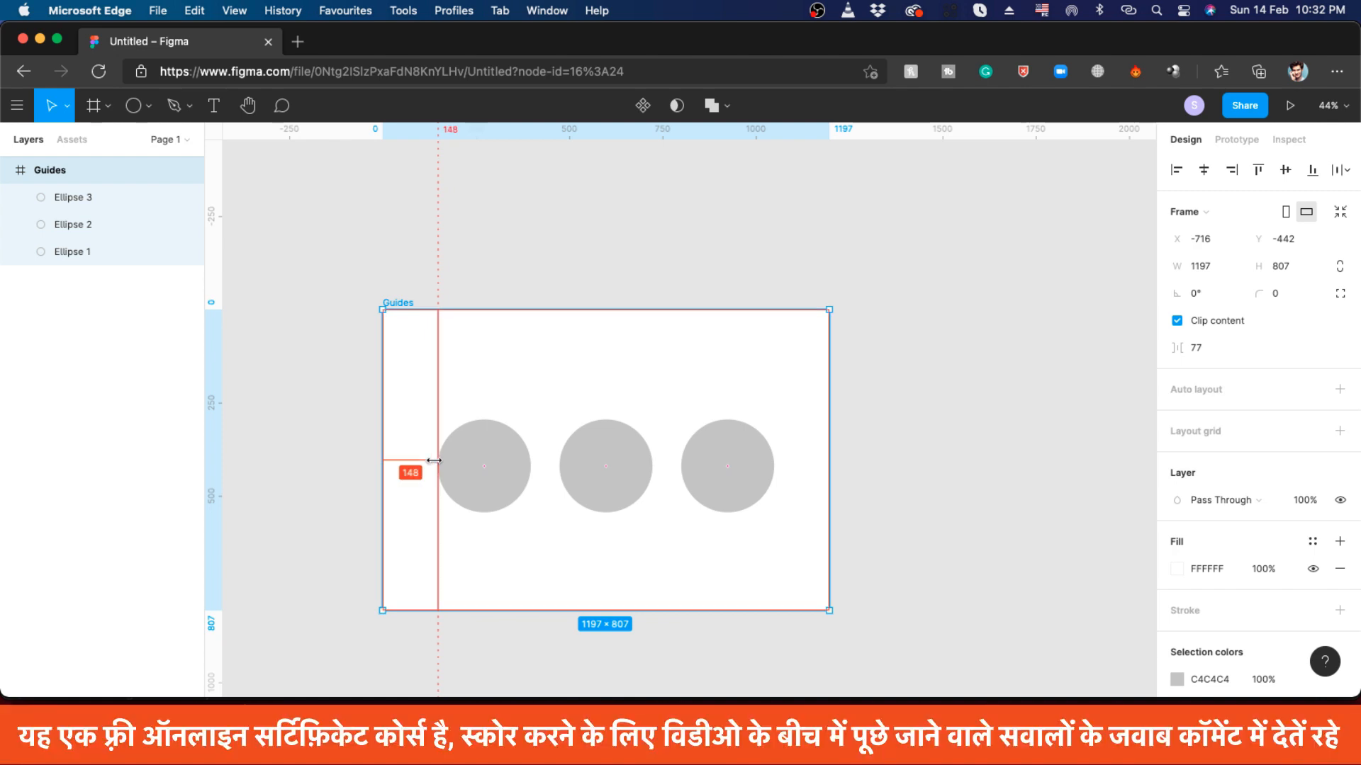
{"action": "left_click_drag", "start_coordinate": [434, 460], "coordinate": [431, 458]}
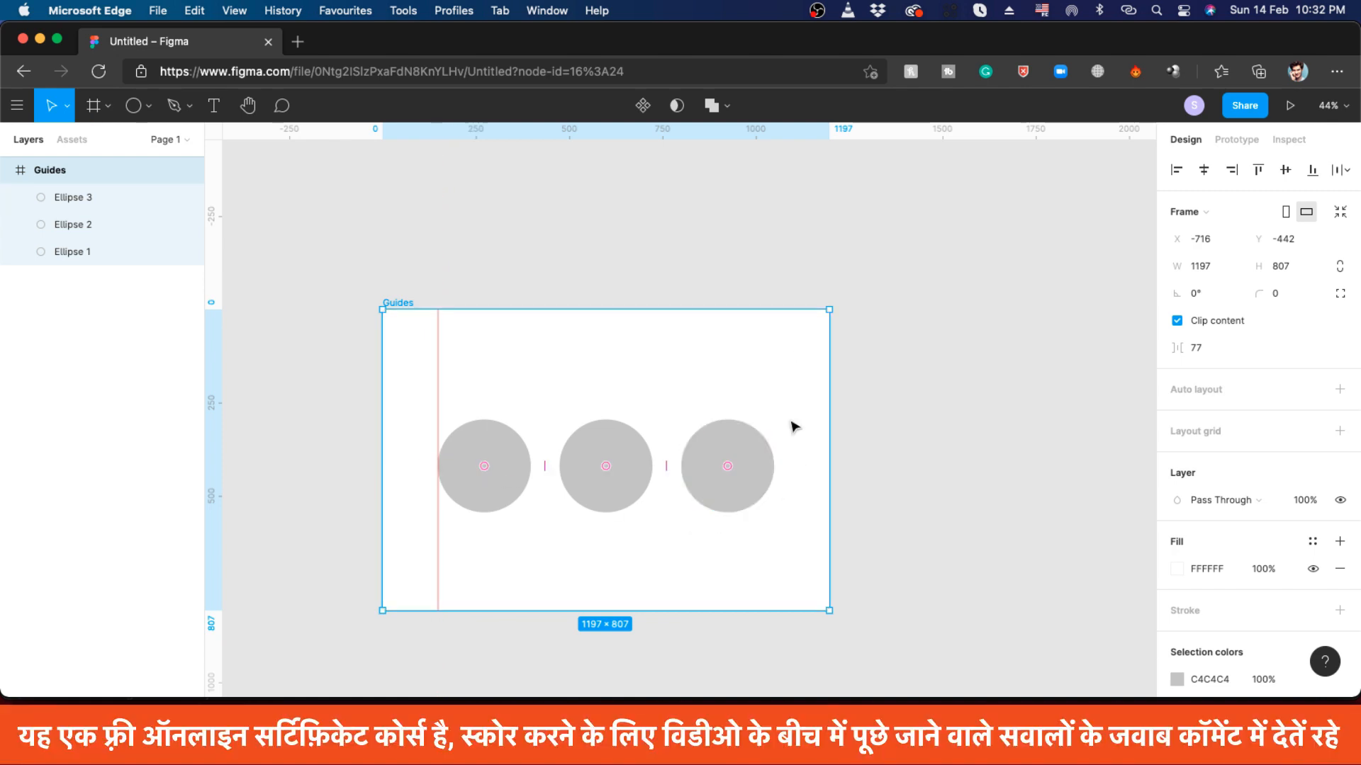
- Add a second vertical guide to the Guides frame, flush with the third circle's right edge
{"action": "scroll", "coordinate": [793, 549], "scroll_direction": "up", "scroll_amount": 5}
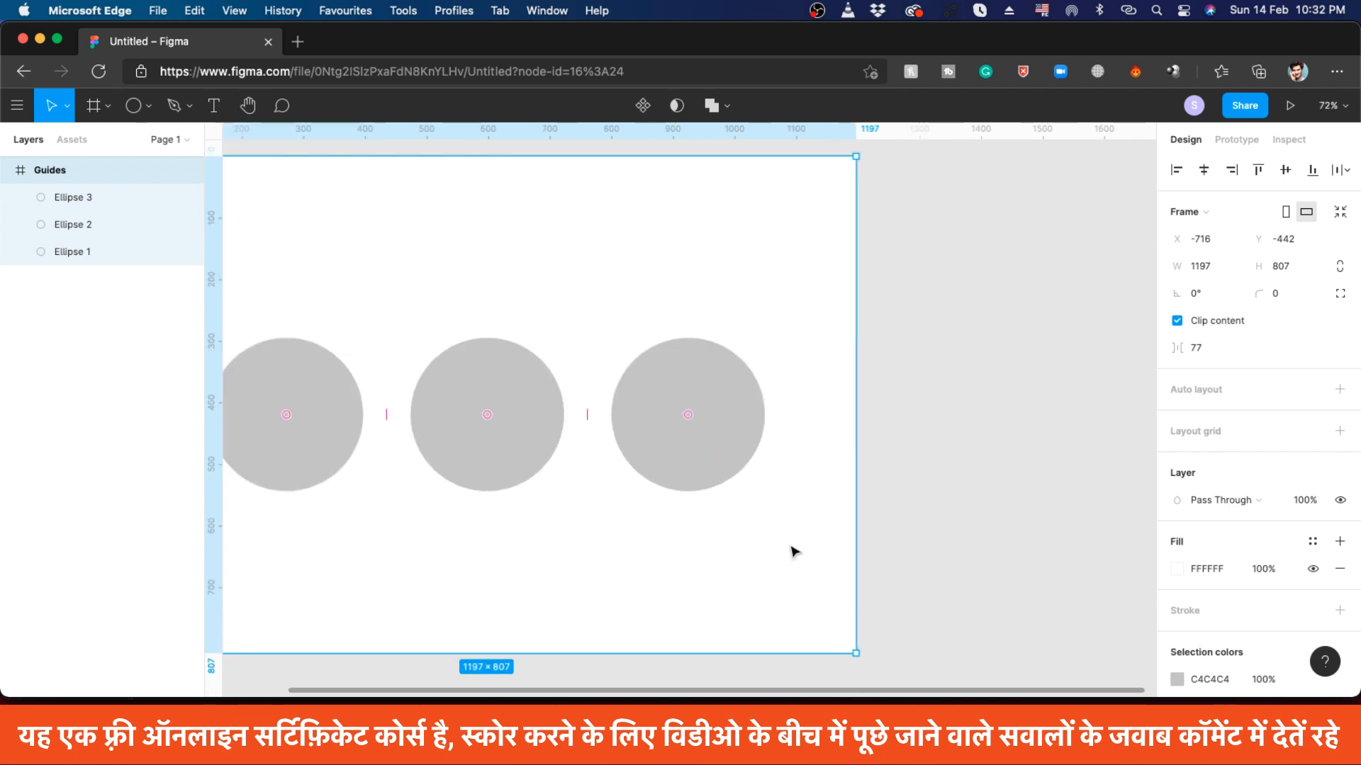
{"action": "scroll", "coordinate": [813, 525], "scroll_direction": "down", "scroll_amount": 2}
{"action": "left_click", "coordinate": [808, 453]}
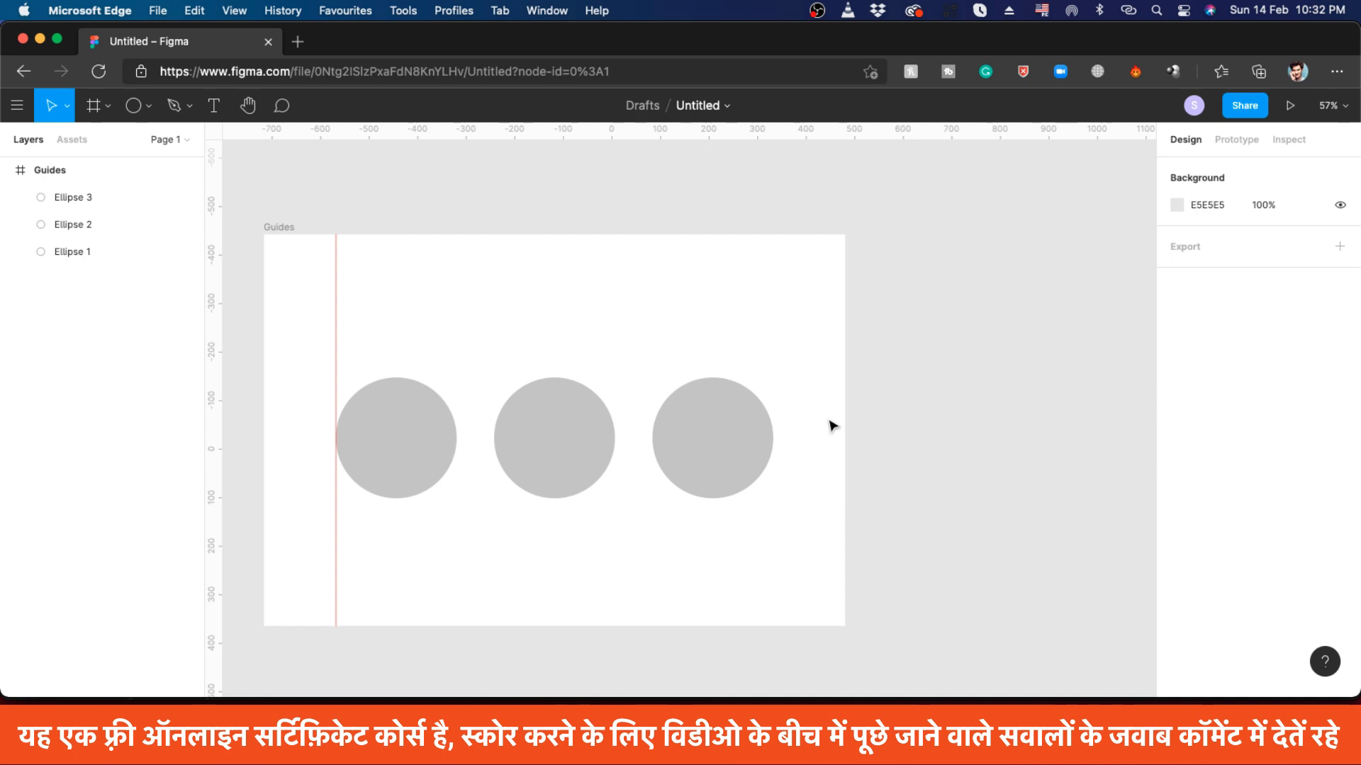
{"action": "left_click", "coordinate": [280, 228]}
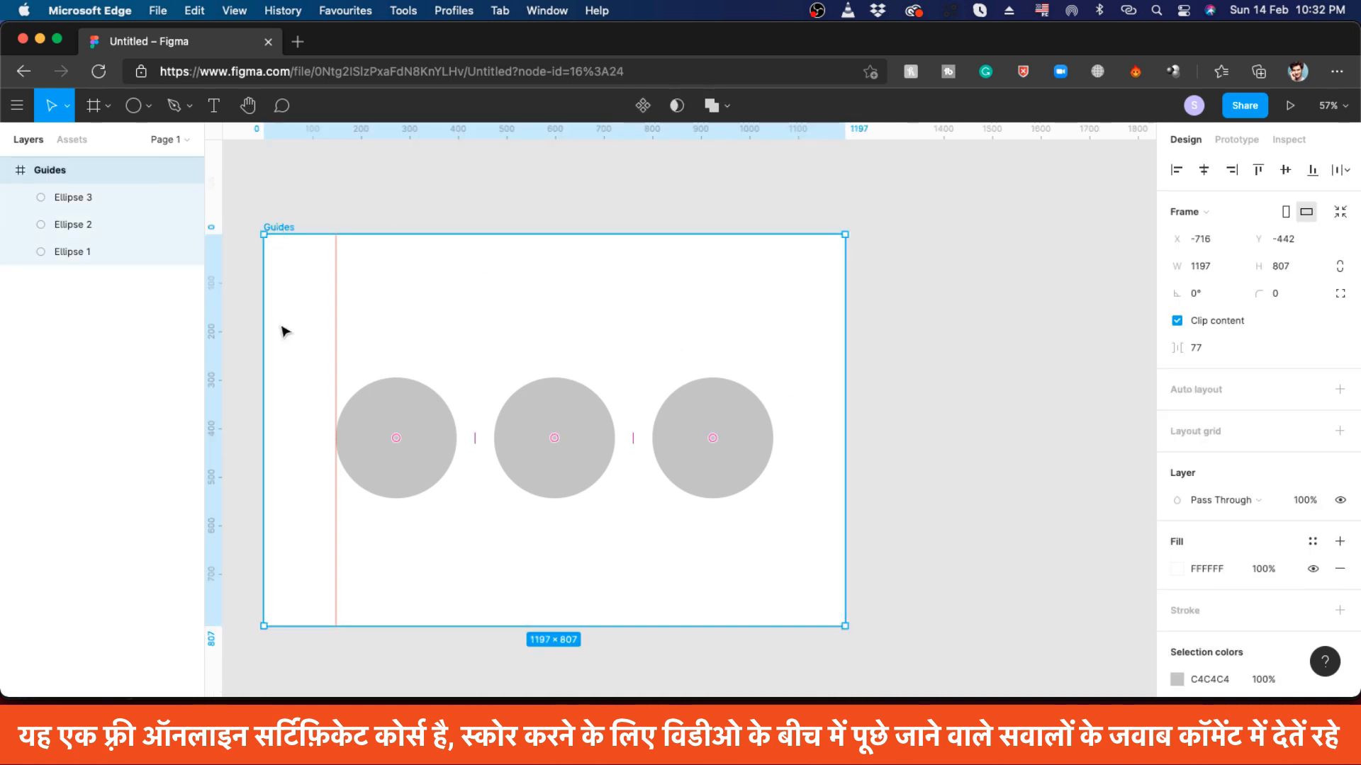
{"action": "left_click_drag", "start_coordinate": [218, 385], "coordinate": [771, 476]}
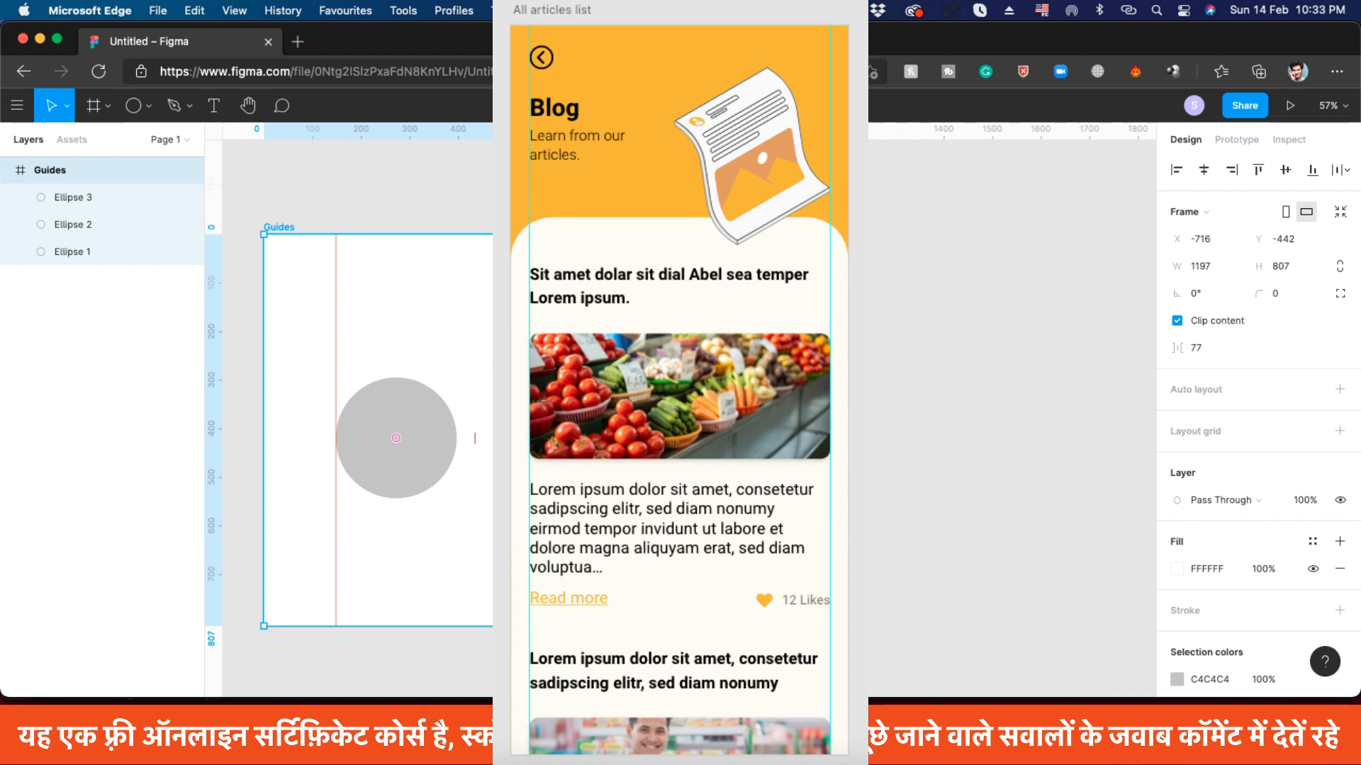
{"action": "left_click", "coordinate": [883, 511]}
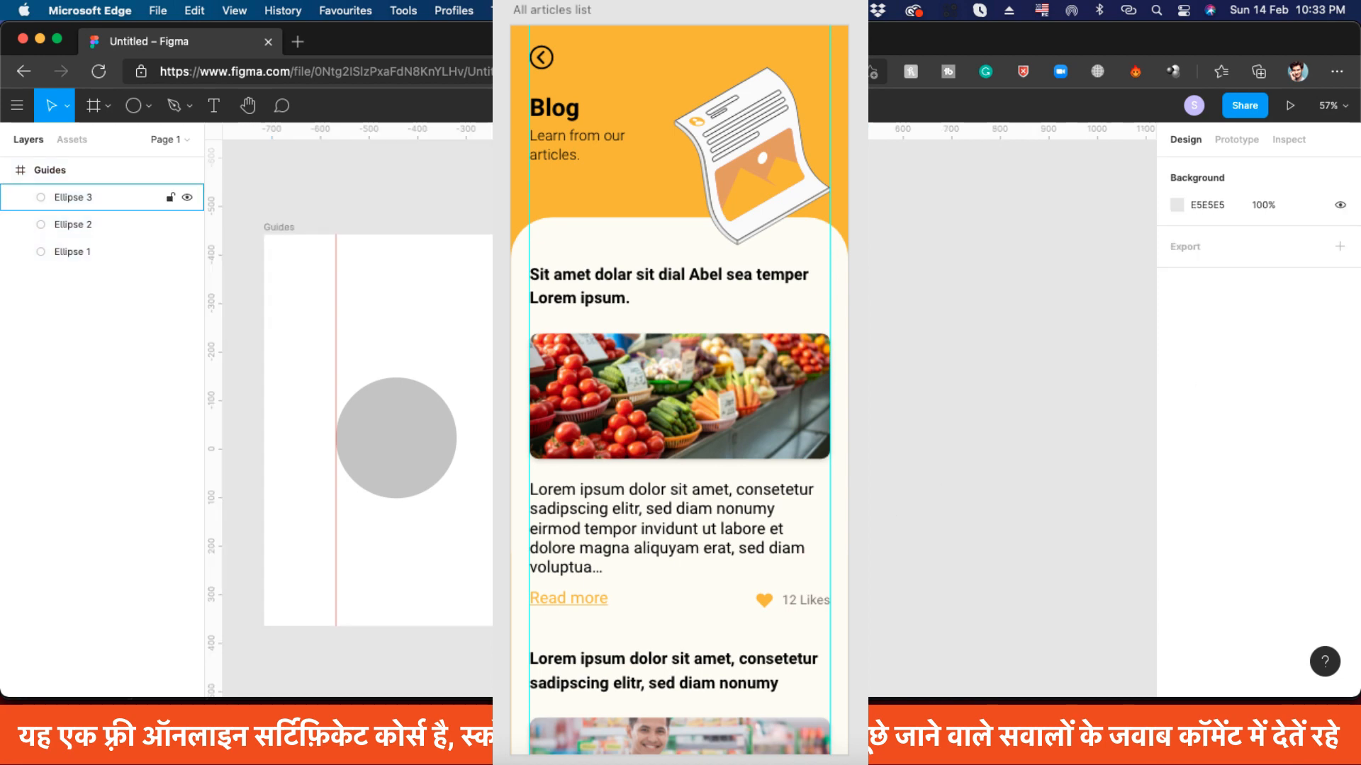
- Move the second vertical guide to the third circle's left edge
{"action": "left_click", "coordinate": [712, 438]}
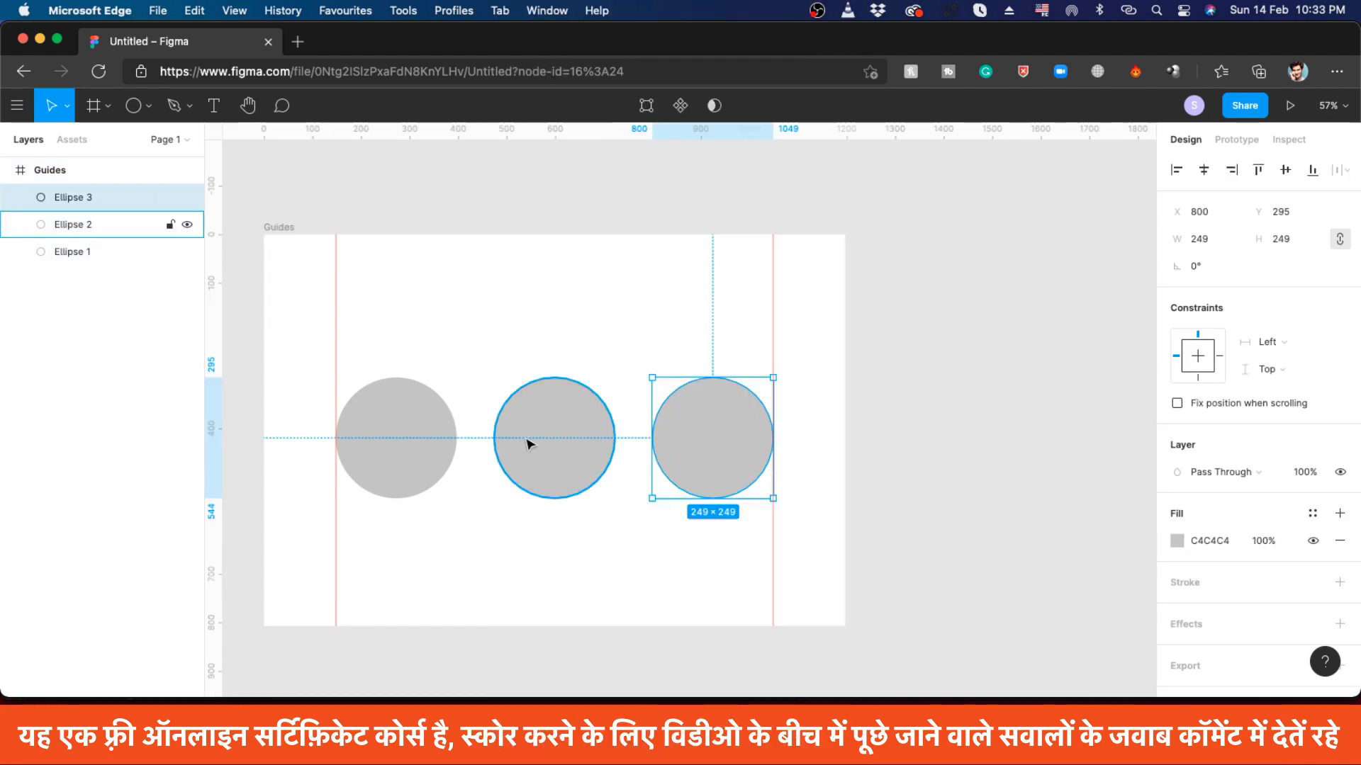
{"action": "left_click", "coordinate": [537, 428]}
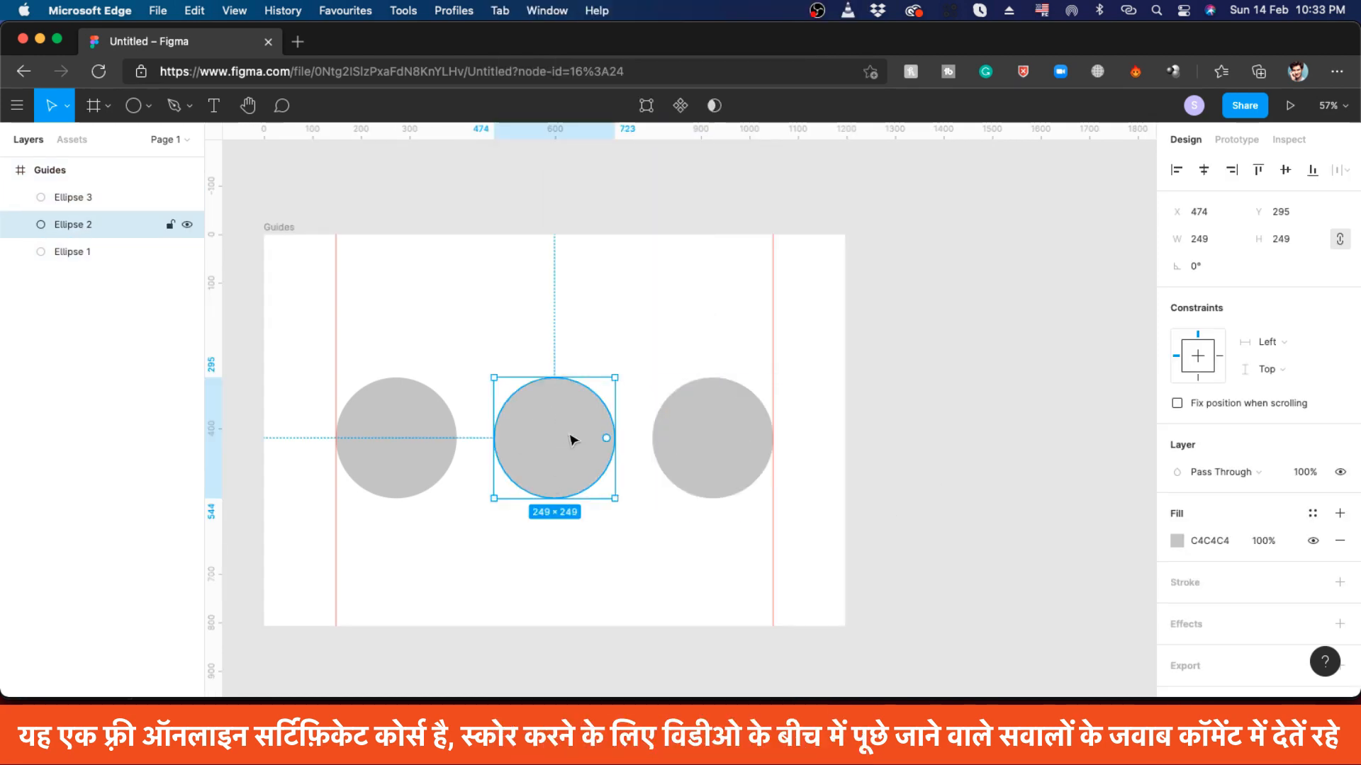
{"action": "left_click_drag", "start_coordinate": [768, 364], "coordinate": [649, 411]}
{"action": "left_click", "coordinate": [953, 495]}
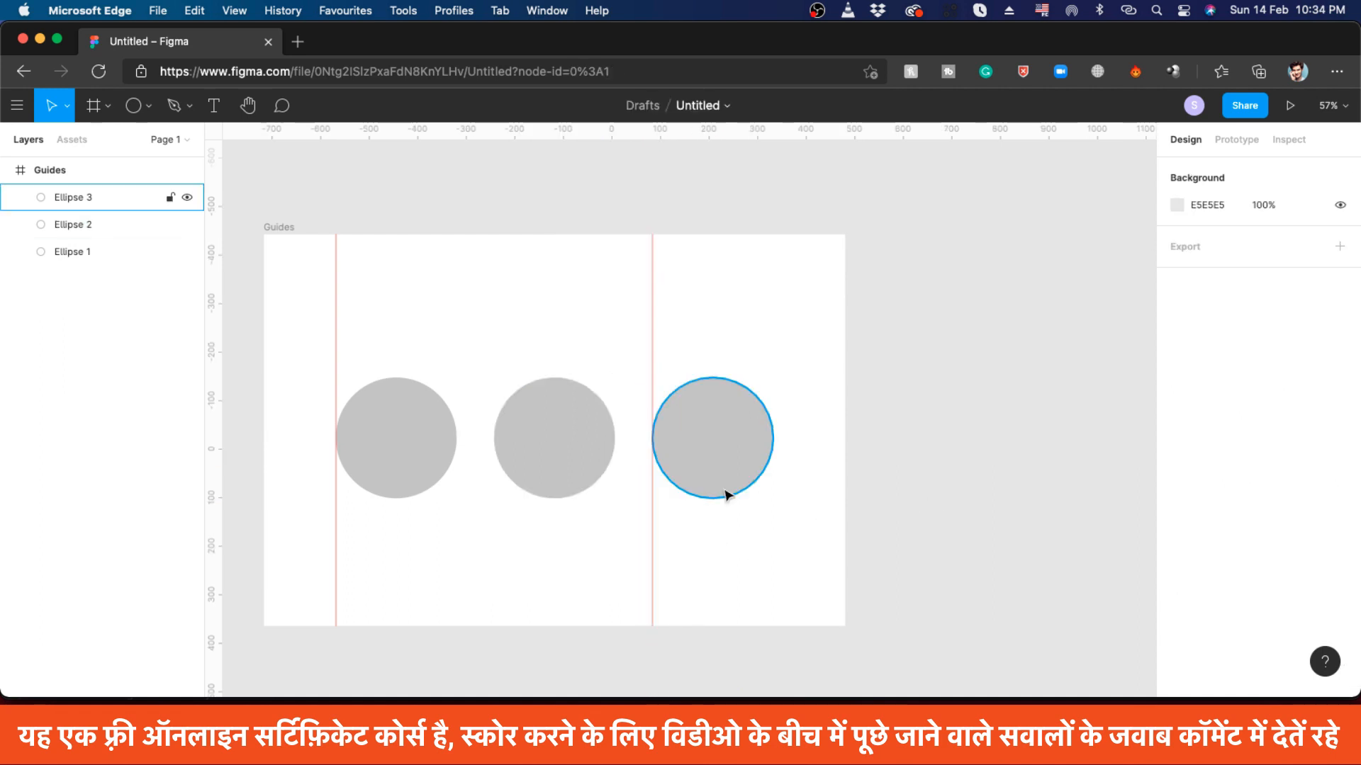
{"action": "left_click", "coordinate": [409, 461]}
{"action": "left_click", "coordinate": [501, 459]}
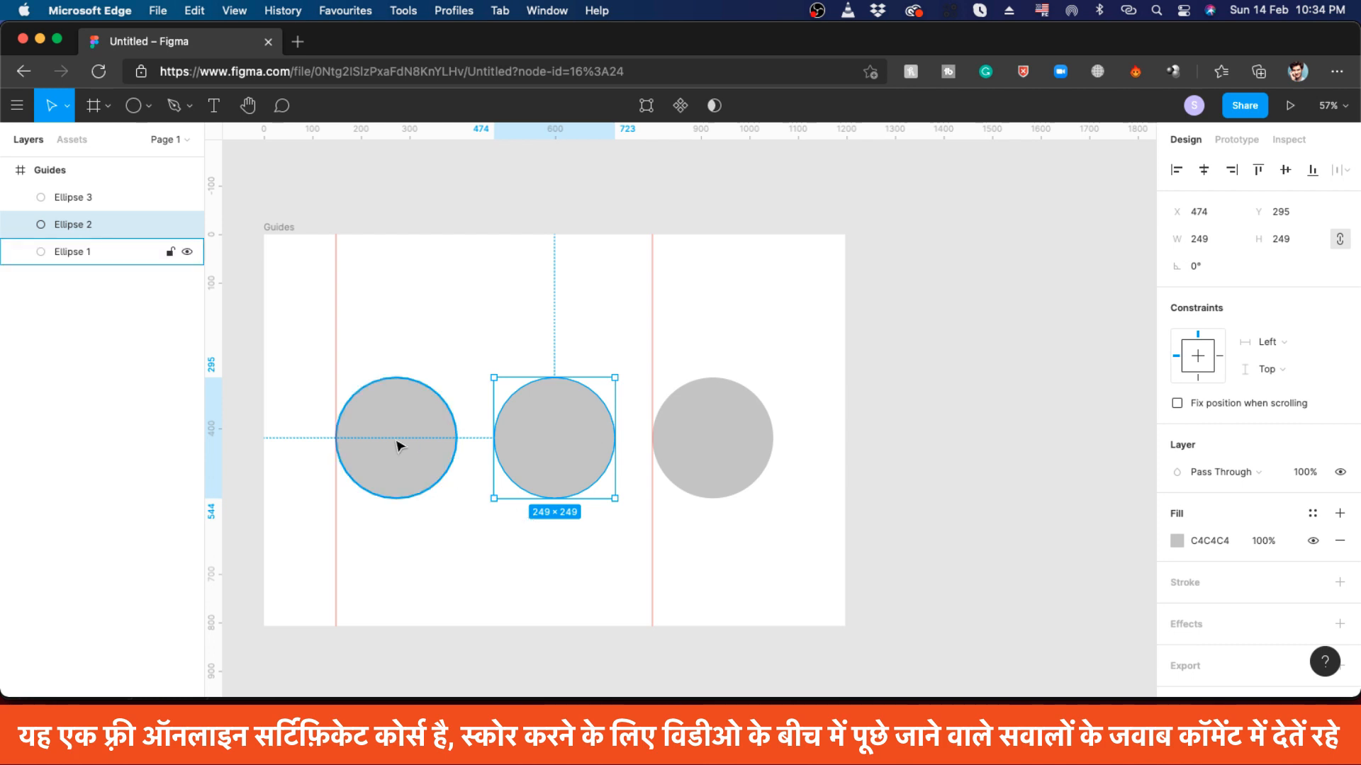
- Measure the first circle's distances to the third circle and to the edges of the Guides frame
{"action": "left_click", "coordinate": [402, 415]}
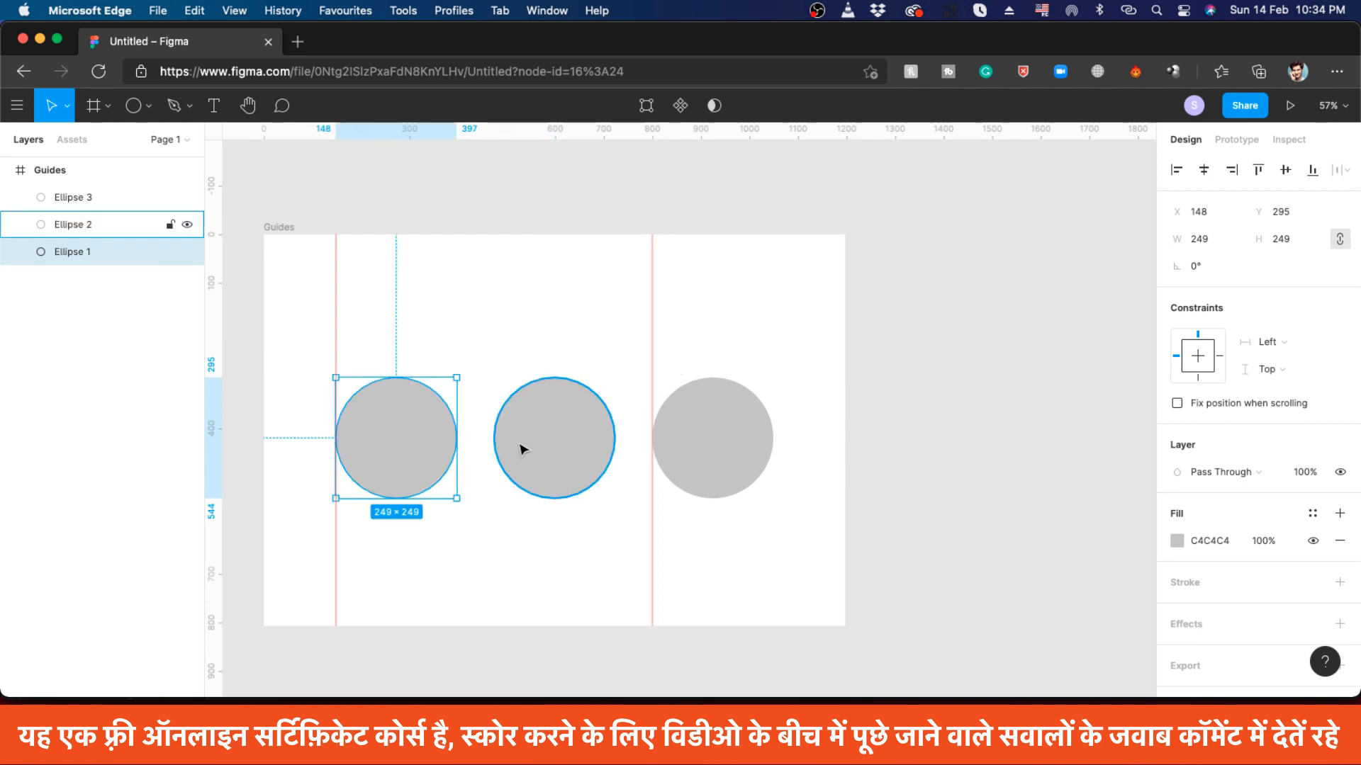
{"action": "key", "text": "alt"}
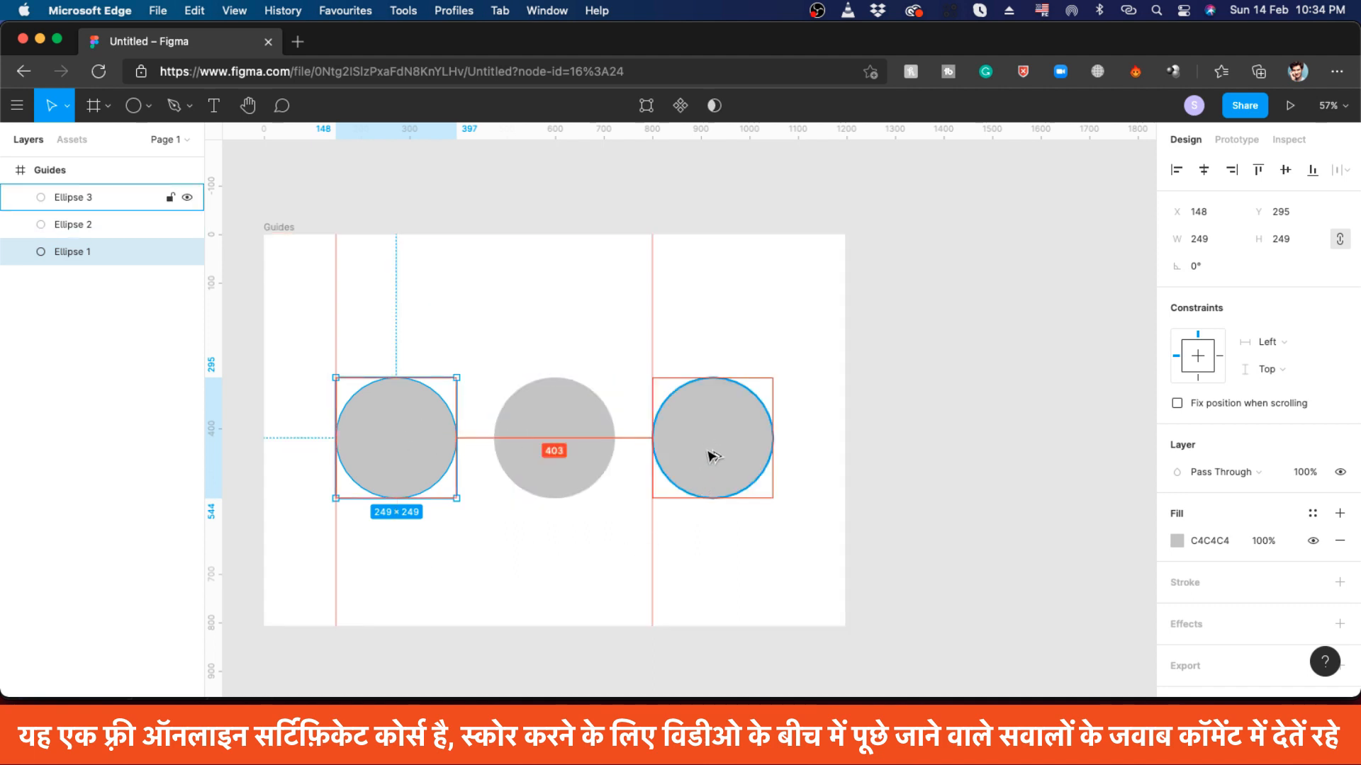
{"action": "left_click", "coordinate": [1008, 537]}
{"action": "left_click", "coordinate": [392, 444]}
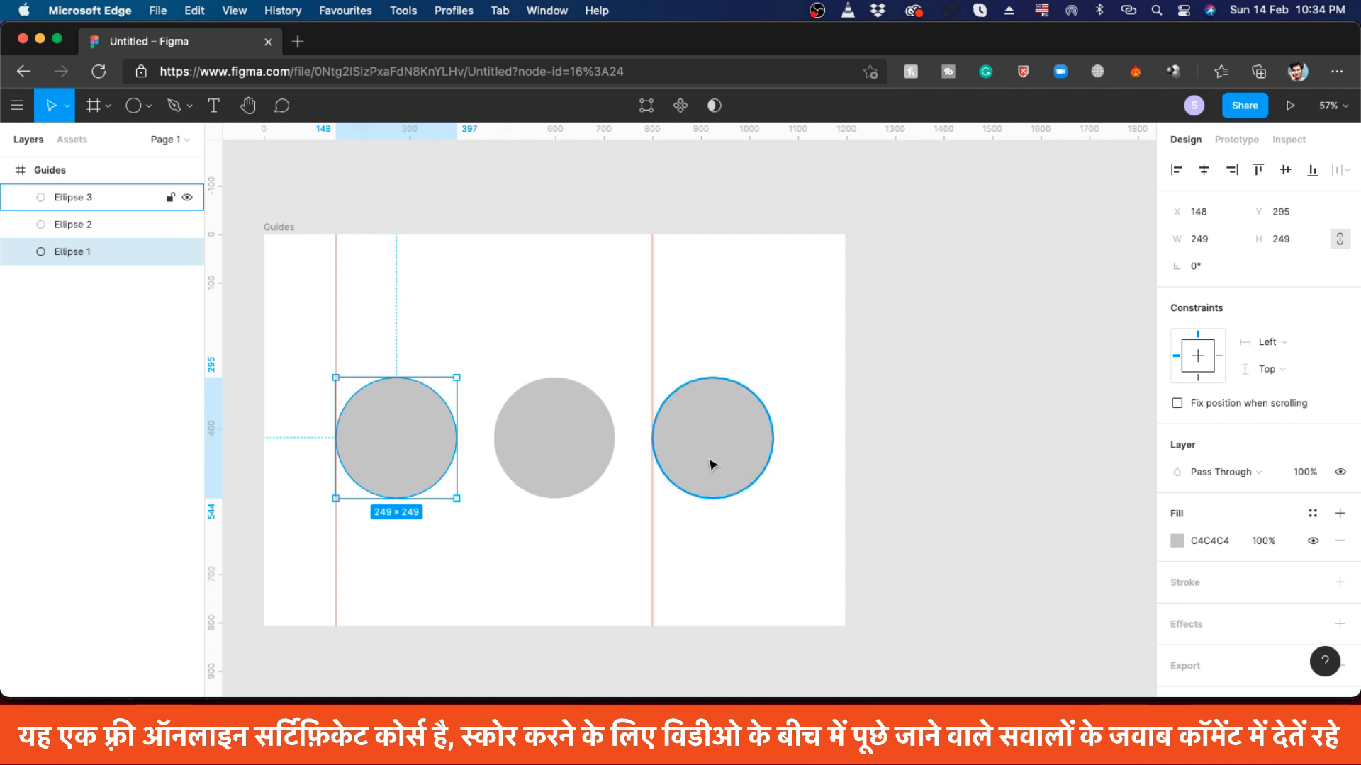
{"action": "key", "text": "alt"}
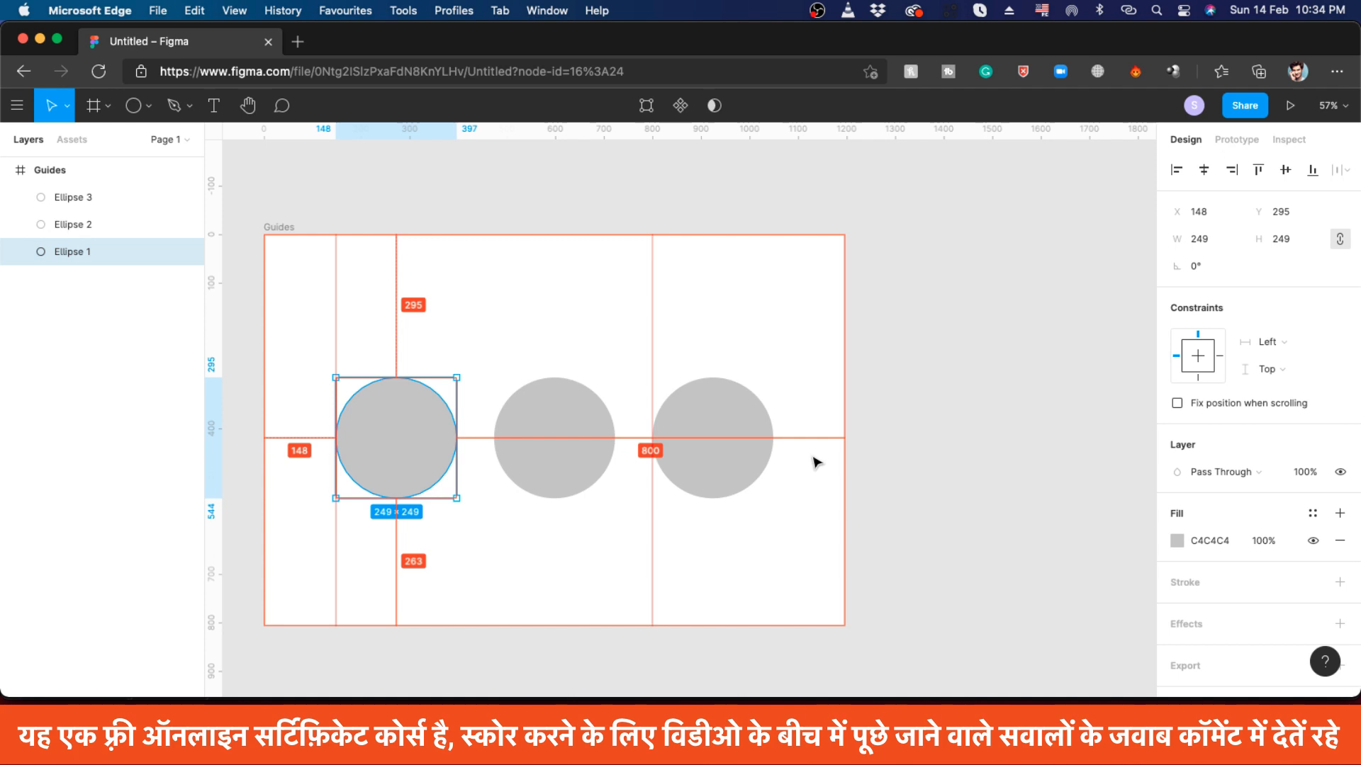
- Measure the distances to the Guides frame's edges for the second circle, and for all three circles selected together
{"action": "left_click", "coordinate": [571, 453]}
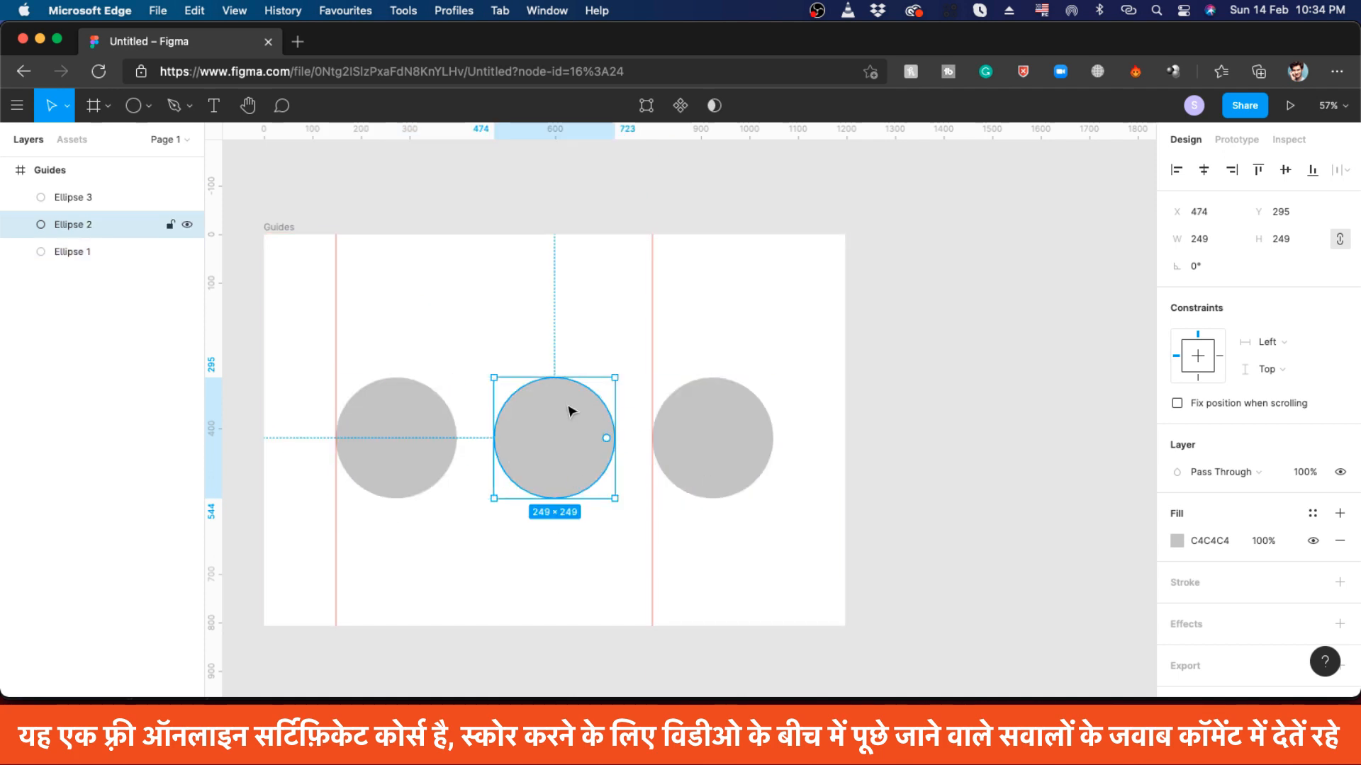
{"action": "key", "text": "alt"}
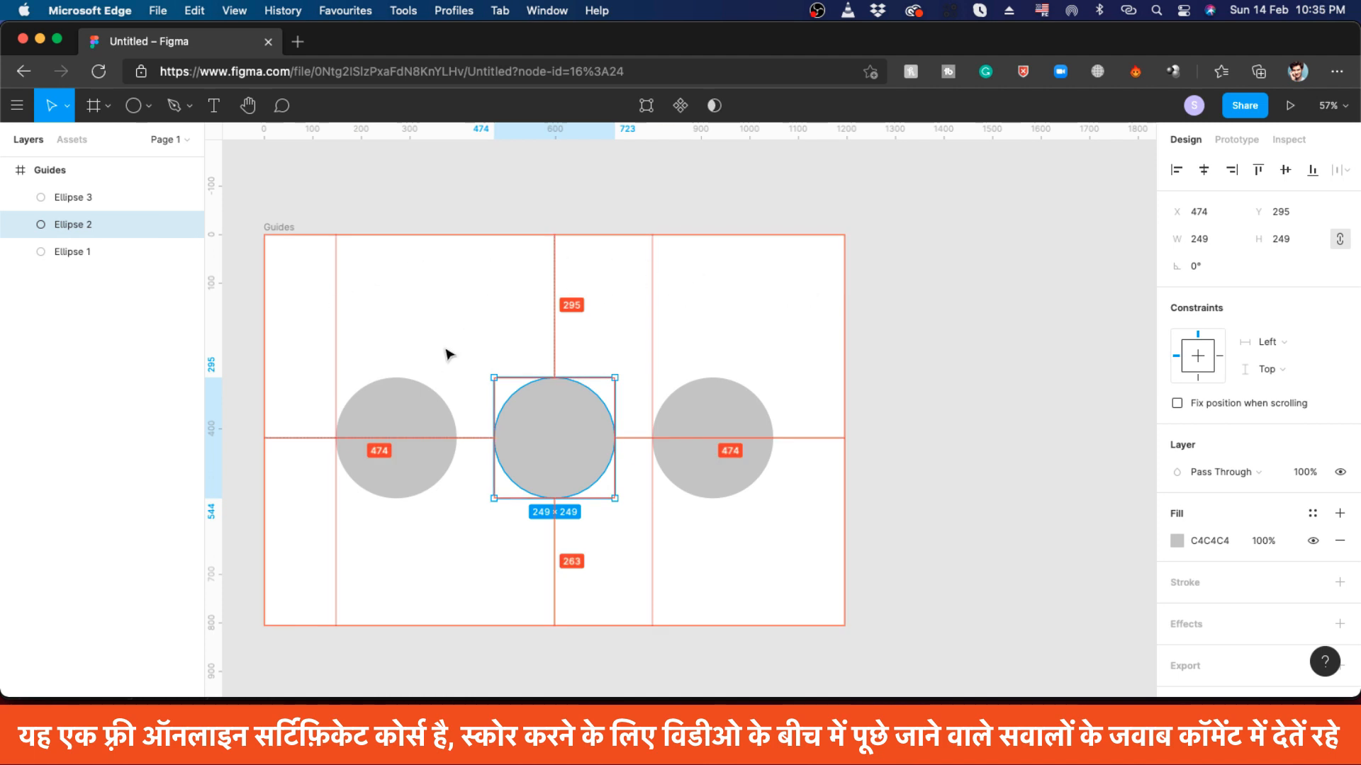
{"action": "left_click_drag", "start_coordinate": [931, 359], "coordinate": [376, 489]}
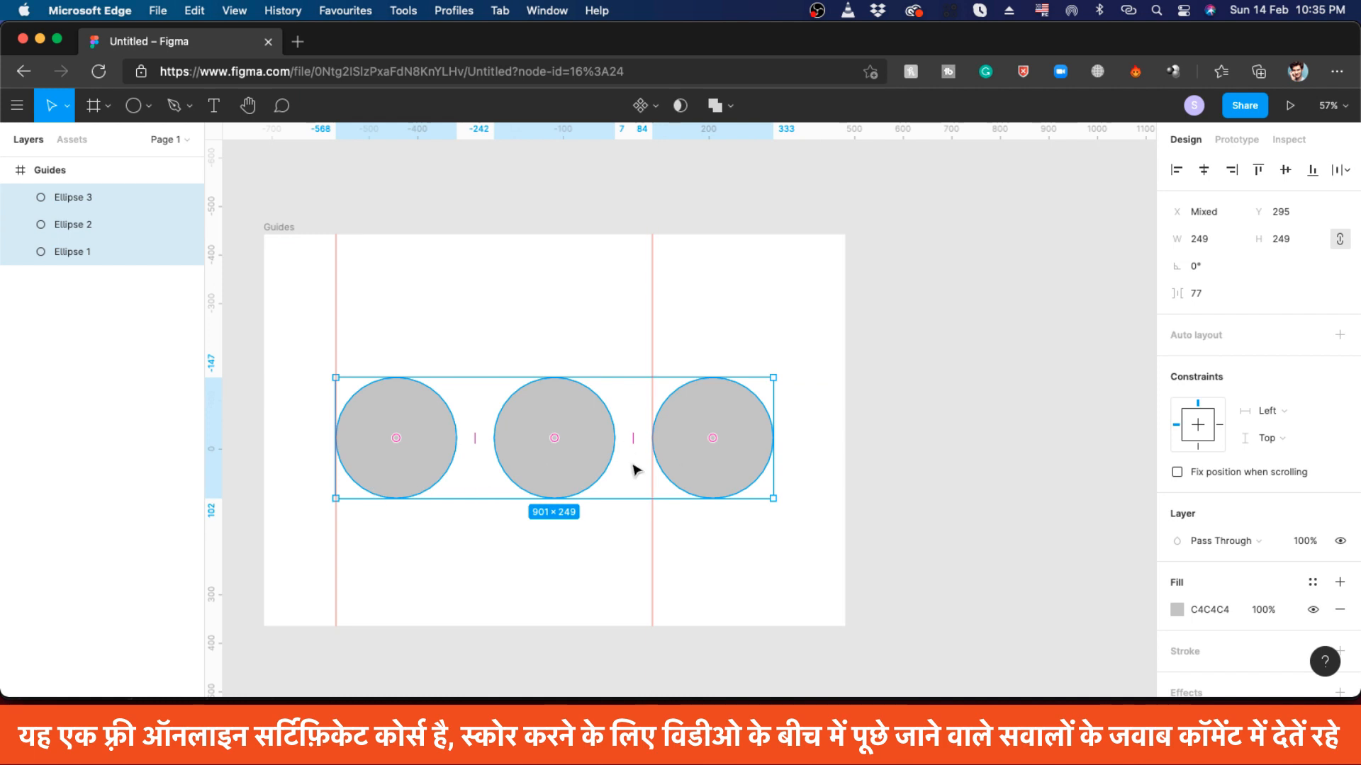
{"action": "key", "text": "alt"}
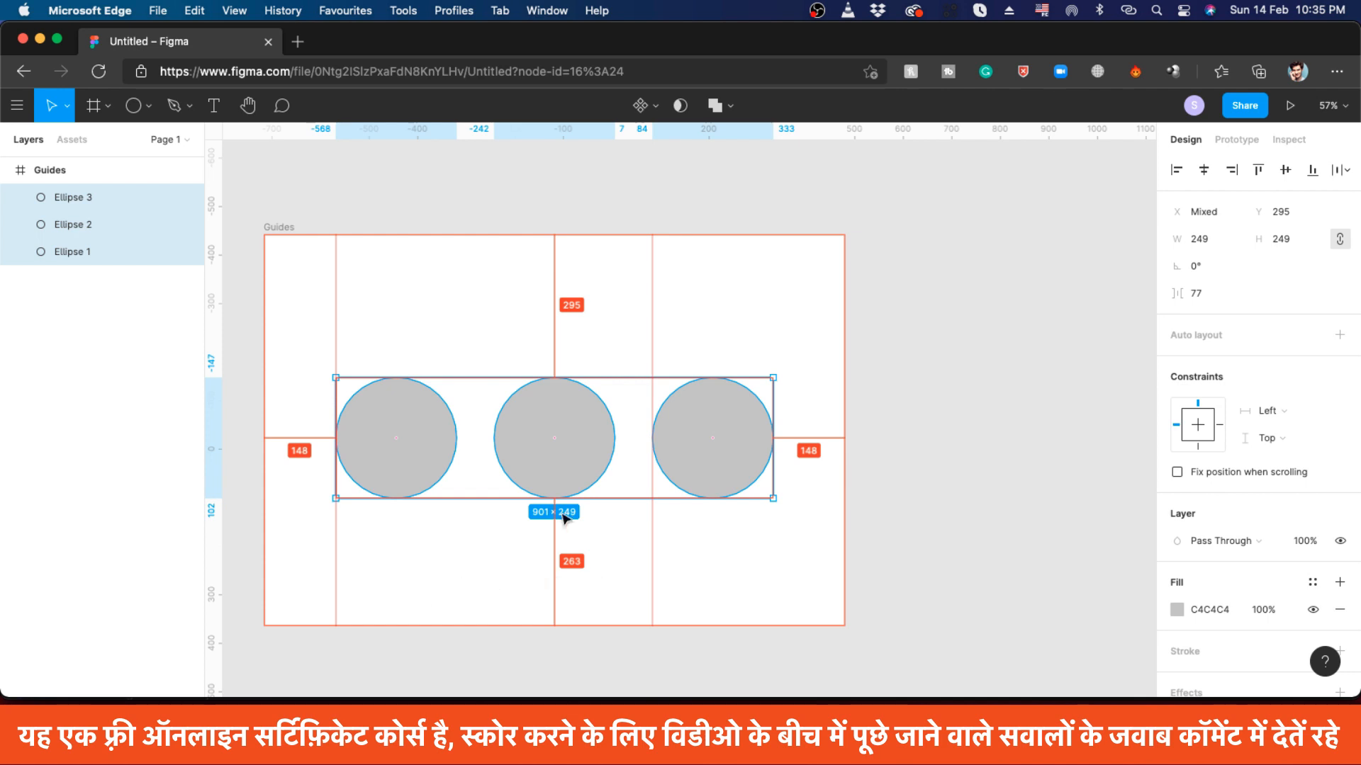
- Move the middle circle down out of the row, to about X 532, Y 517
{"action": "left_click", "coordinate": [953, 517]}
{"action": "left_click_drag", "start_coordinate": [601, 455], "coordinate": [568, 566]}
{"action": "left_click", "coordinate": [963, 487]}
{"action": "key", "text": "super+z"}
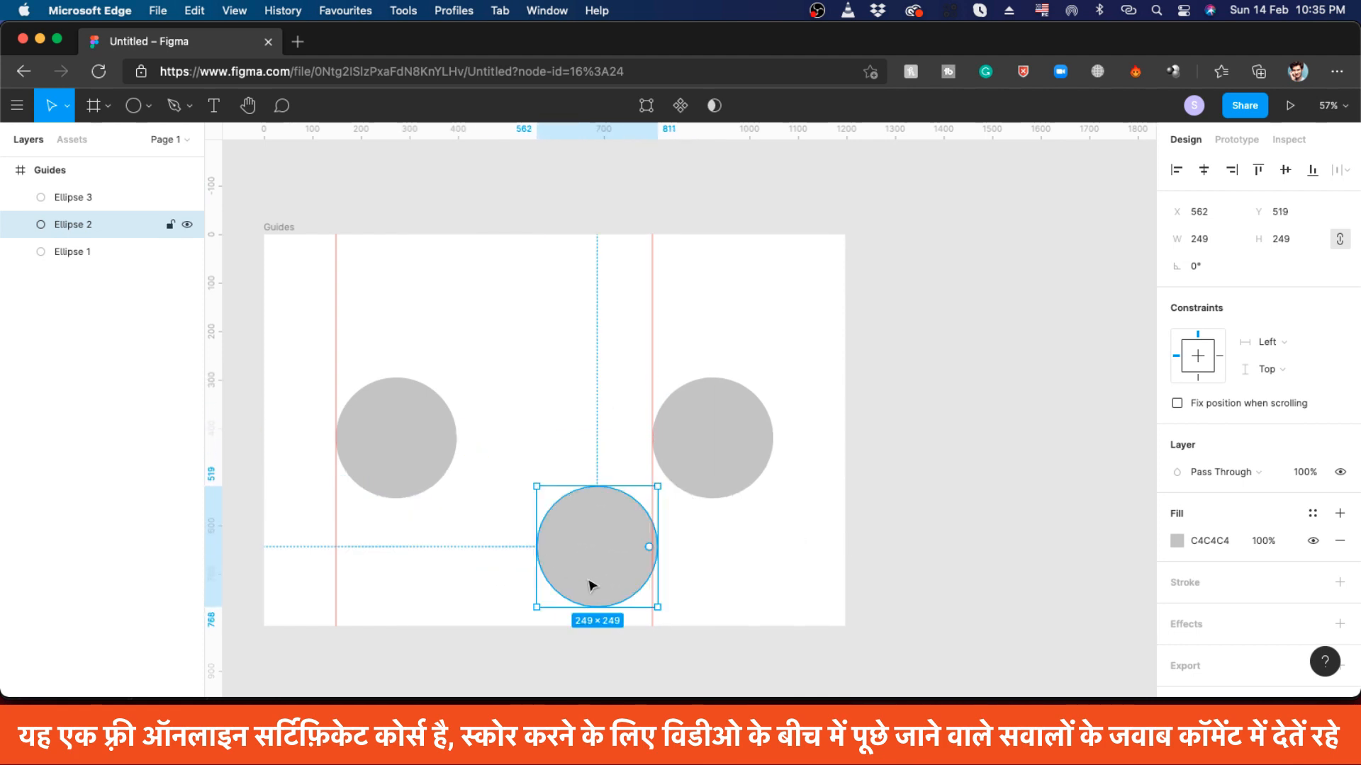
{"action": "mouse_move", "coordinate": [587, 573]}
{"action": "left_mouse_down"}
{"action": "mouse_move", "coordinate": [531, 586]}
{"action": "mouse_move", "coordinate": [585, 581]}
{"action": "left_mouse_up"}
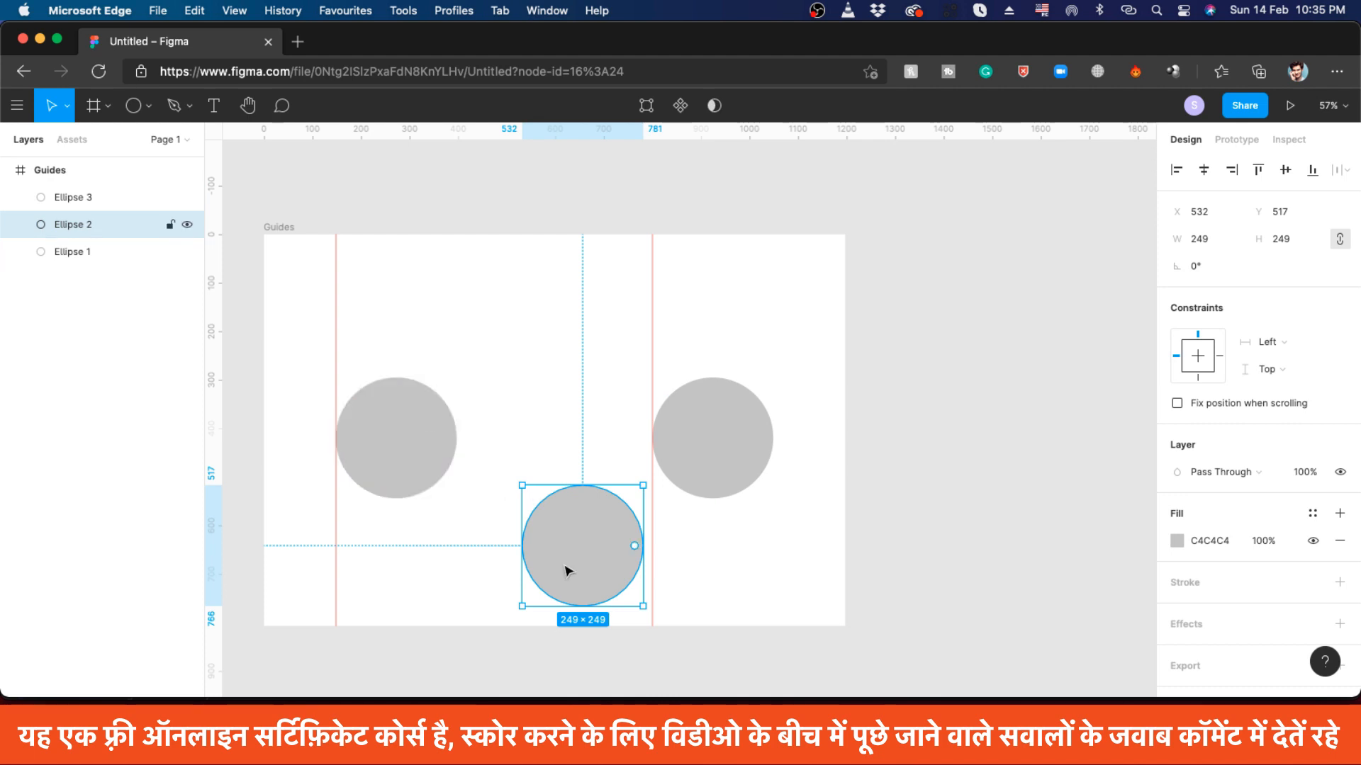
- Align the middle circle in a row with the other two at Y 295, evenly spaced between them
{"action": "left_click_drag", "start_coordinate": [602, 576], "coordinate": [565, 477]}
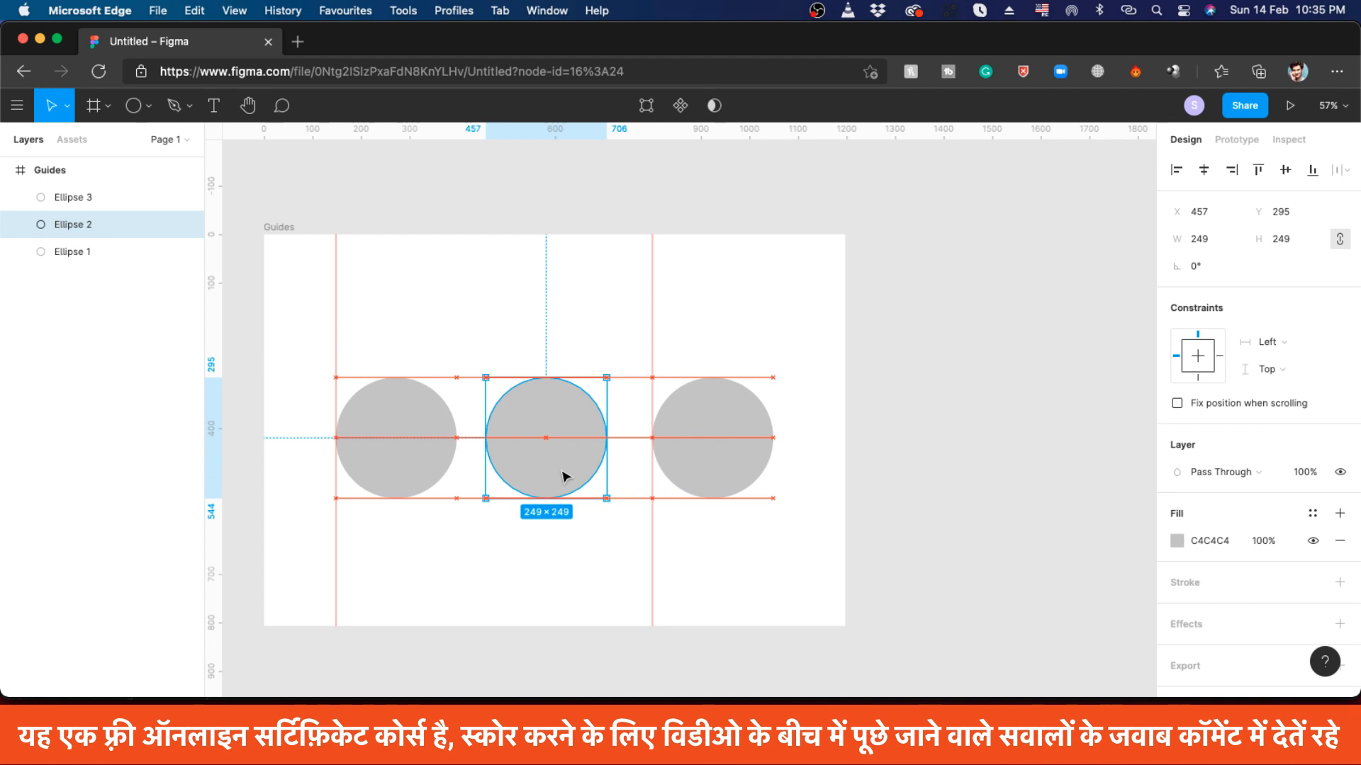
{"action": "left_click_drag", "start_coordinate": [565, 476], "coordinate": [565, 476]}
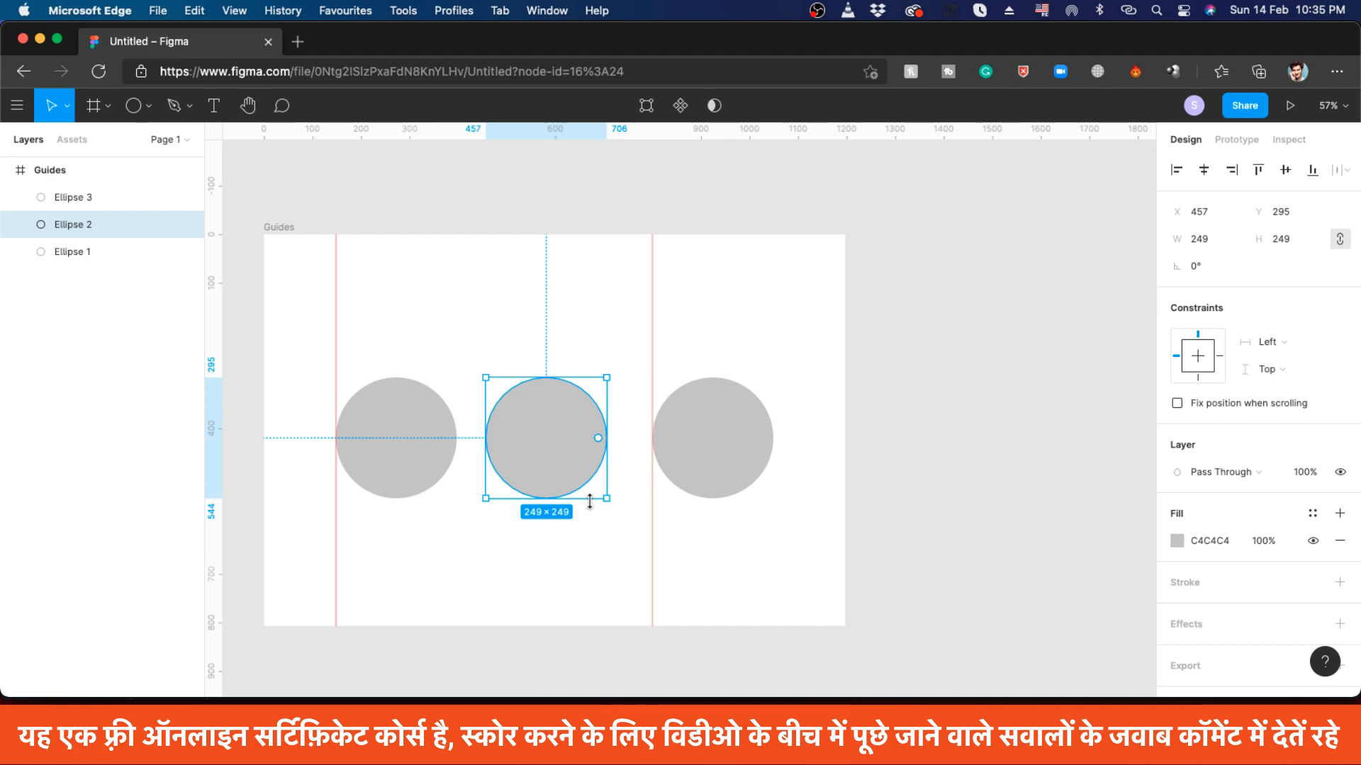
{"action": "left_click_drag", "start_coordinate": [546, 477], "coordinate": [553, 476]}
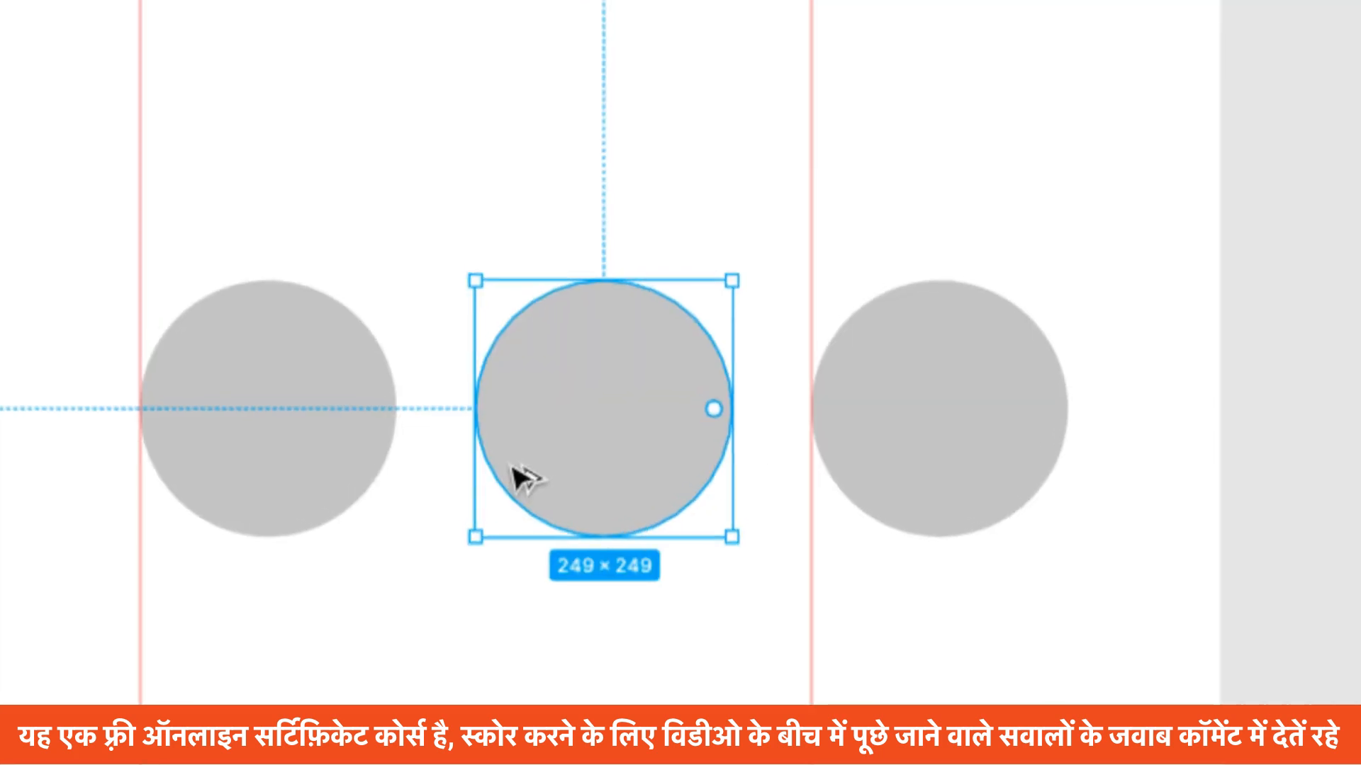
{"action": "left_click_drag", "start_coordinate": [603, 474], "coordinate": [602, 475]}
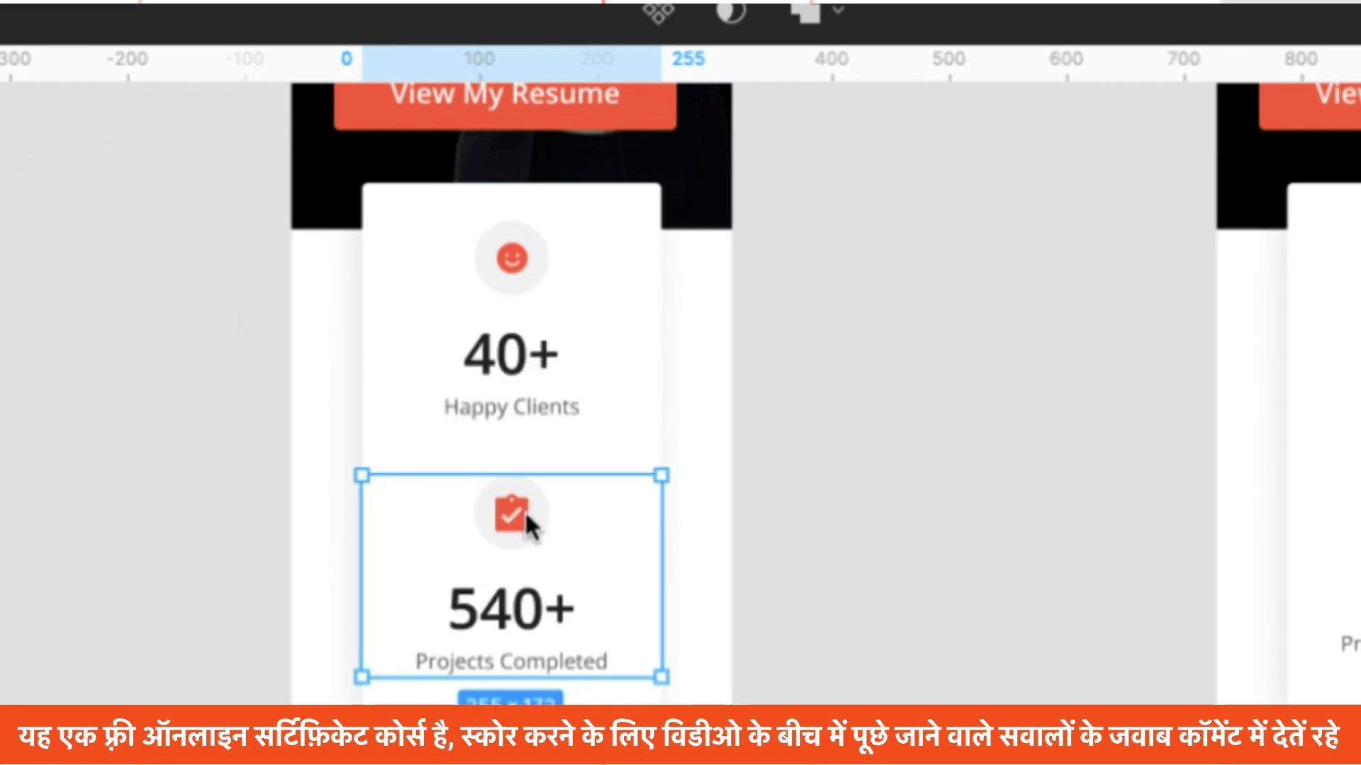
- Examine the statistics cards, About Me and My Services sections of the page layouts in the Portfolio file
{"action": "mouse_move", "coordinate": [516, 513]}
{"action": "left_mouse_down"}
{"action": "mouse_move", "coordinate": [533, 531]}
{"action": "mouse_move", "coordinate": [513, 532]}
{"action": "mouse_move", "coordinate": [525, 534]}
{"action": "mouse_move", "coordinate": [518, 515]}
{"action": "mouse_move", "coordinate": [534, 530]}
{"action": "mouse_move", "coordinate": [518, 528]}
{"action": "left_mouse_up"}
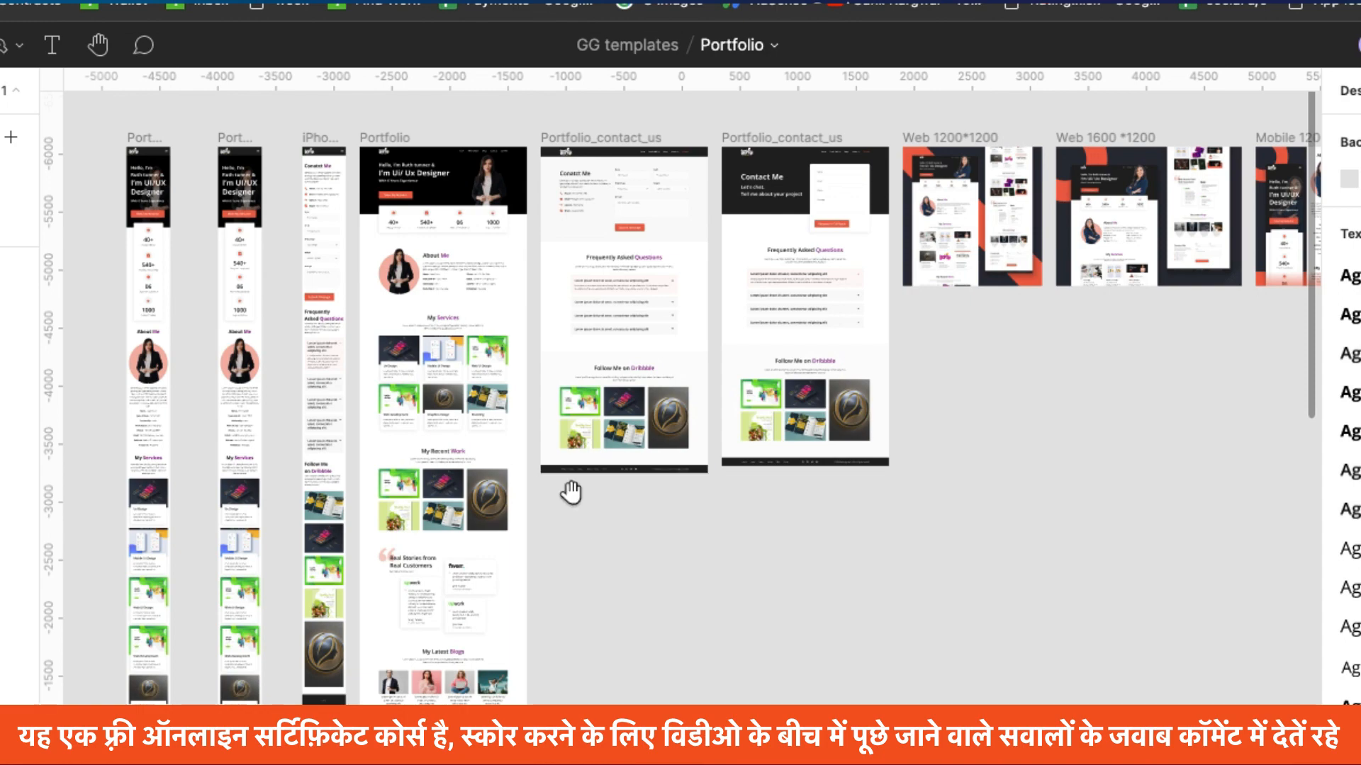
{"action": "left_click_drag", "start_coordinate": [568, 489], "coordinate": [711, 507]}
{"action": "scroll", "coordinate": [508, 368], "scroll_direction": "up", "scroll_amount": 5}
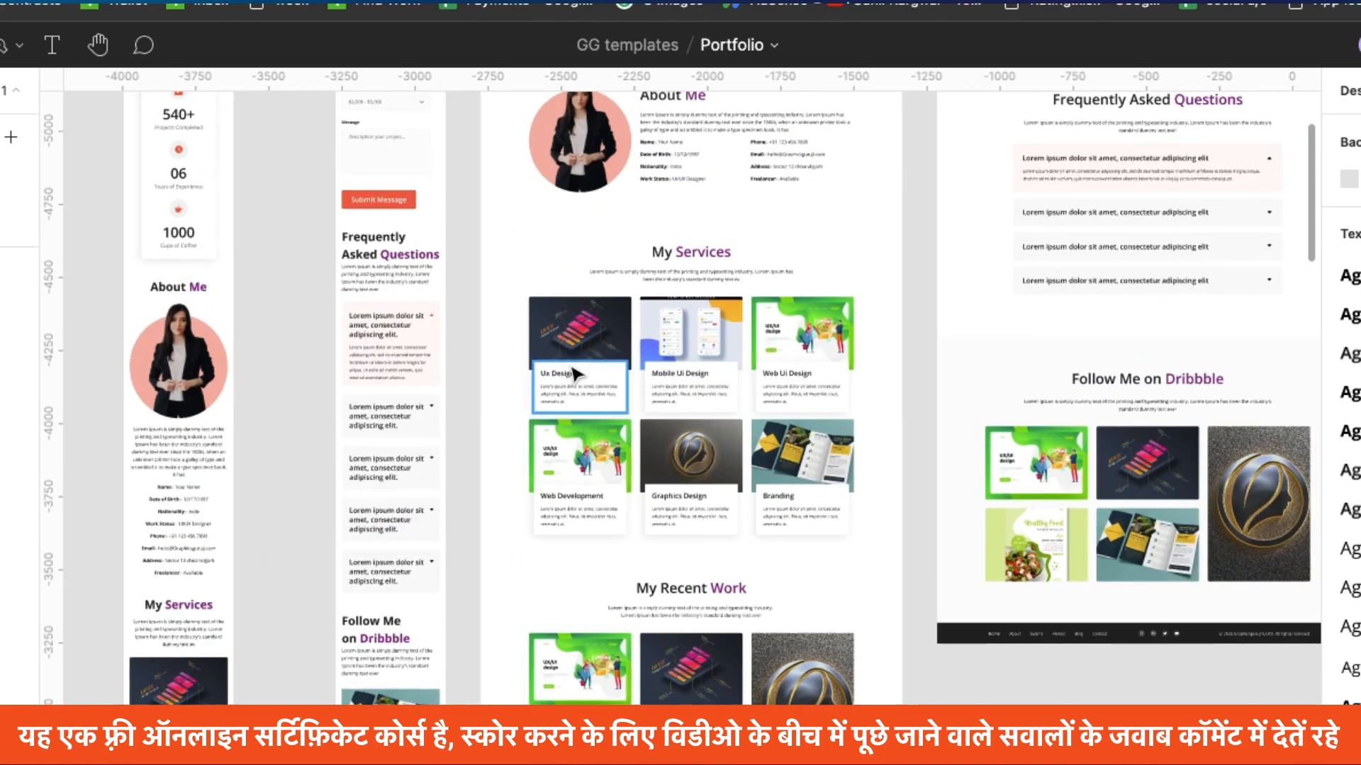
{"action": "left_click_drag", "start_coordinate": [613, 236], "coordinate": [660, 506]}
{"action": "scroll", "coordinate": [861, 638], "scroll_direction": "up", "scroll_amount": 2}
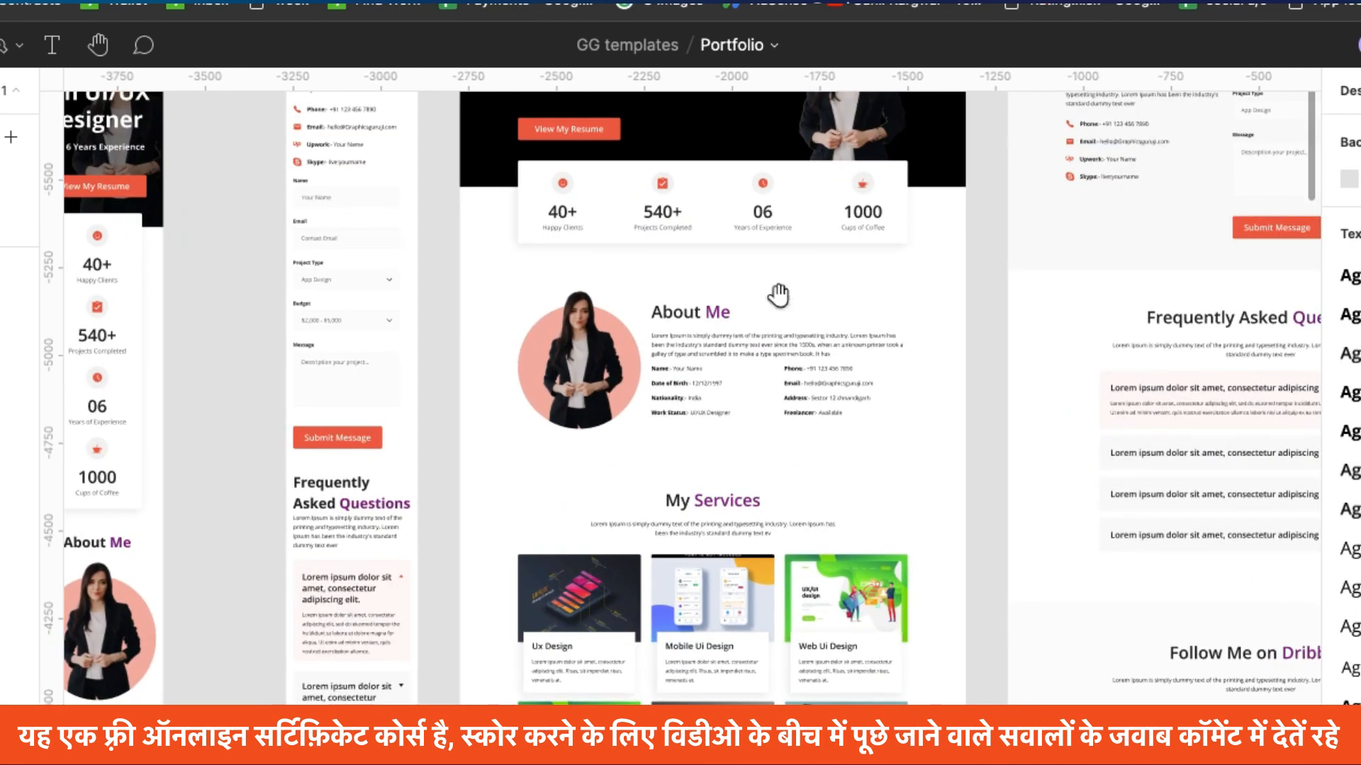
{"action": "left_click_drag", "start_coordinate": [778, 295], "coordinate": [979, 440]}
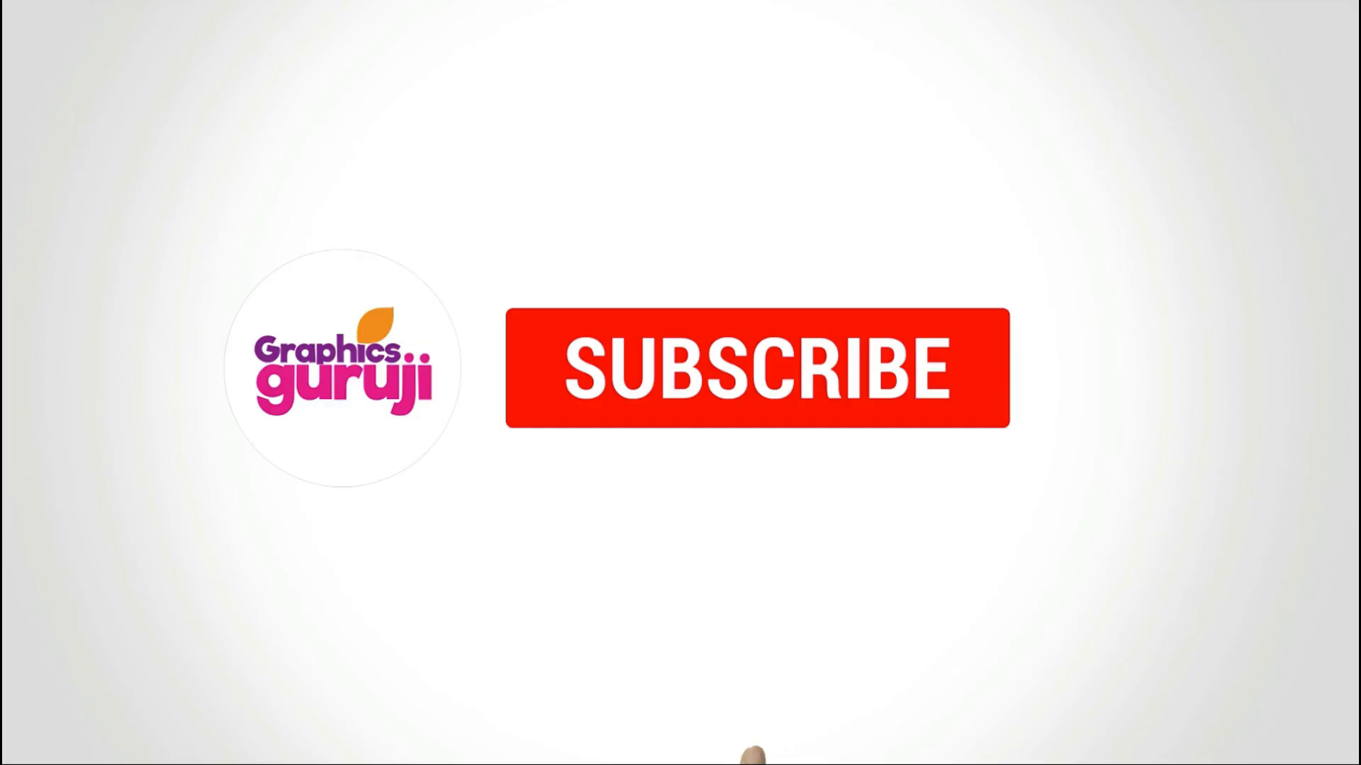